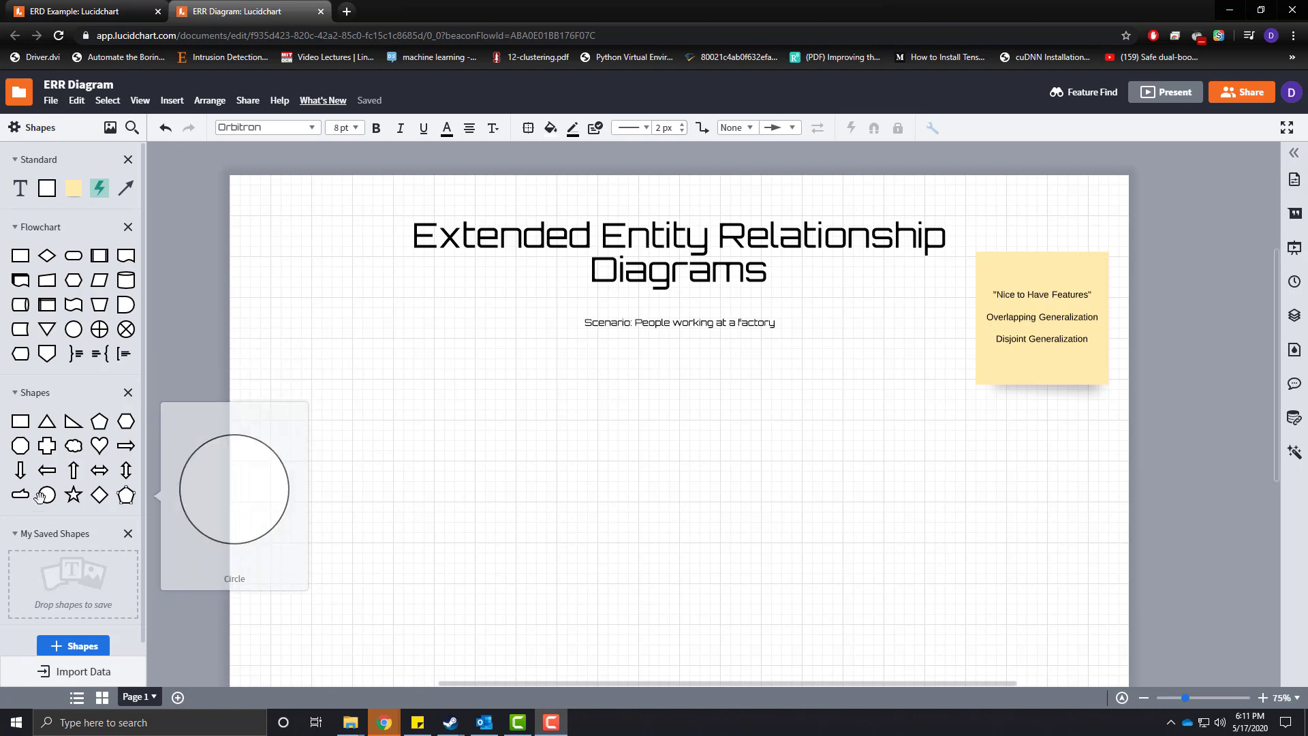
- Search the shape libraries for ERD and add the Entity Relationship library to the shapes panel
scroll(75, 559, down, 1)
scroll(87, 562, up, 1)
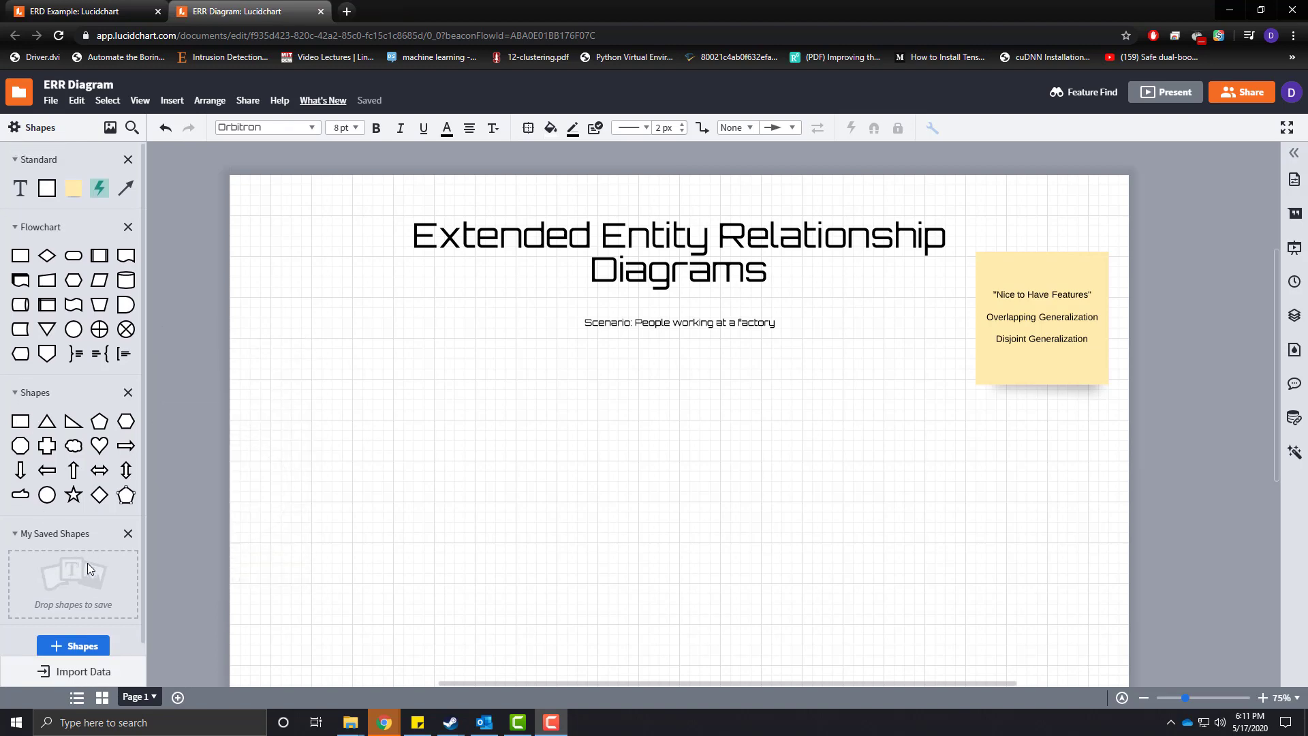
click(80, 645)
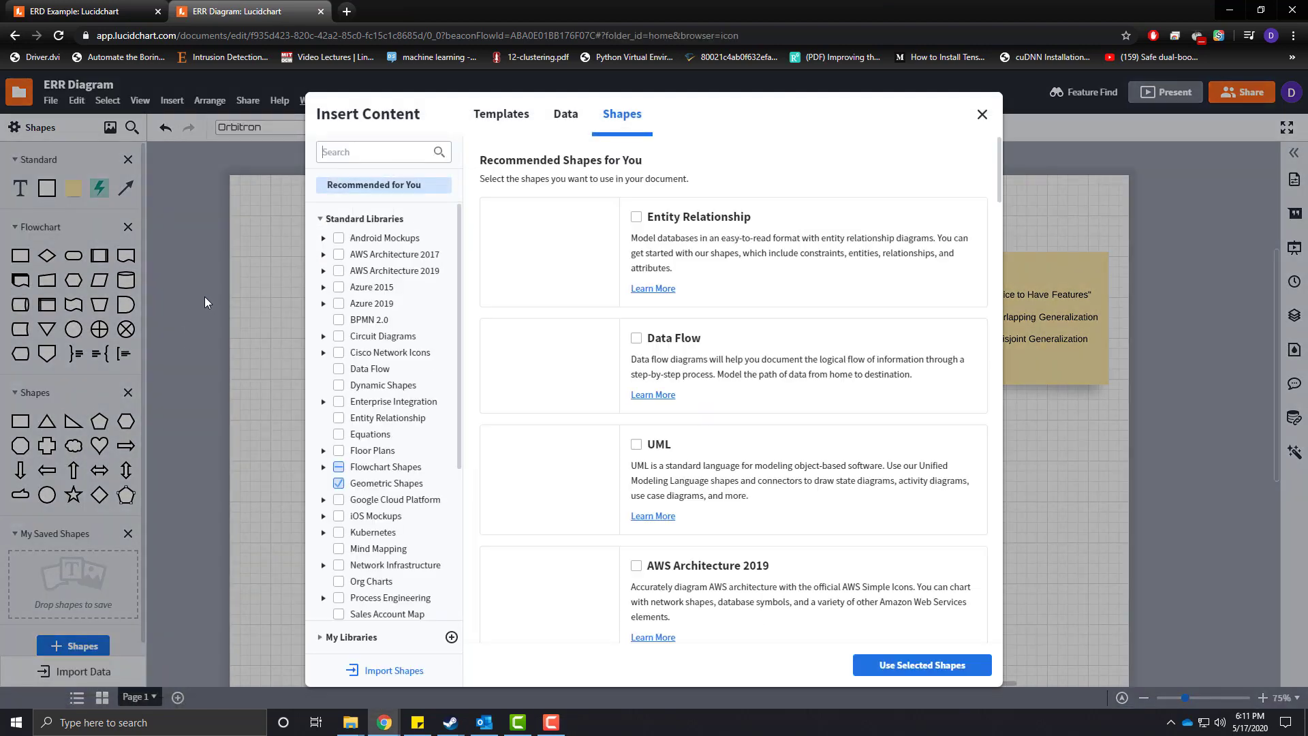
click(367, 151)
text(ERD)
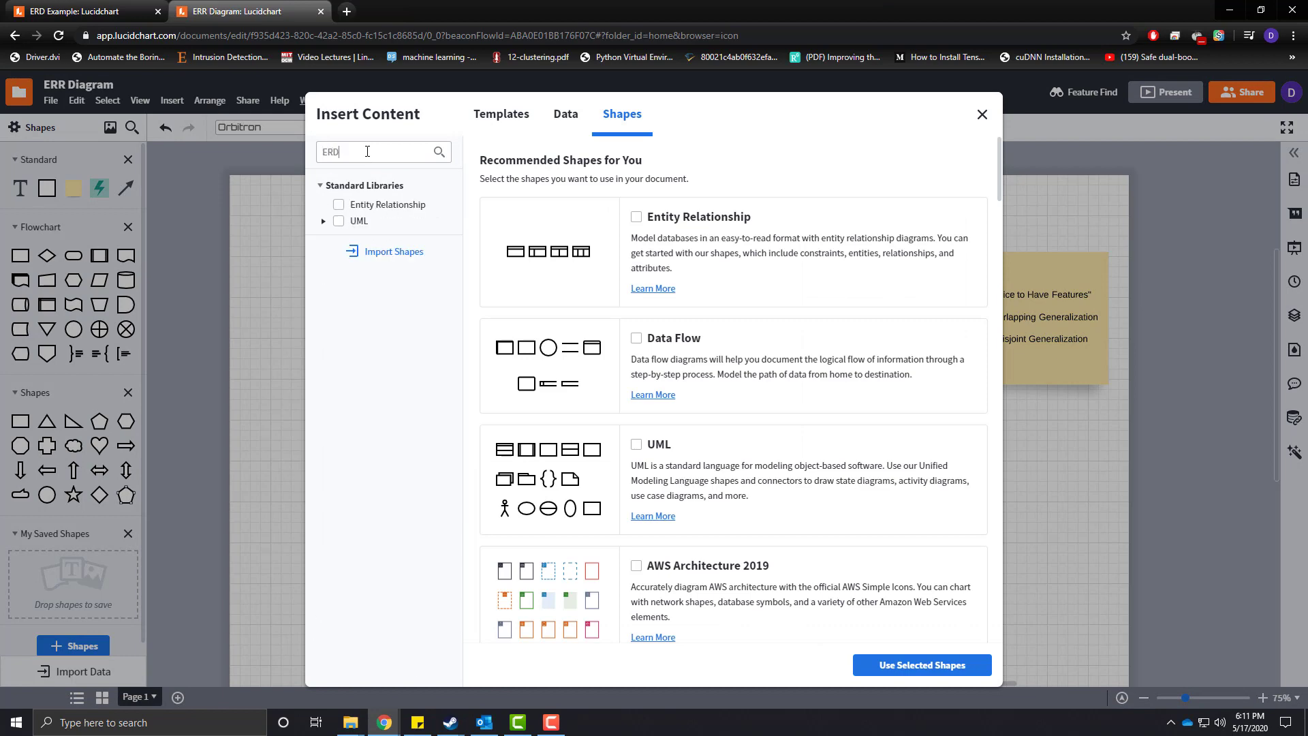
click(337, 207)
click(338, 206)
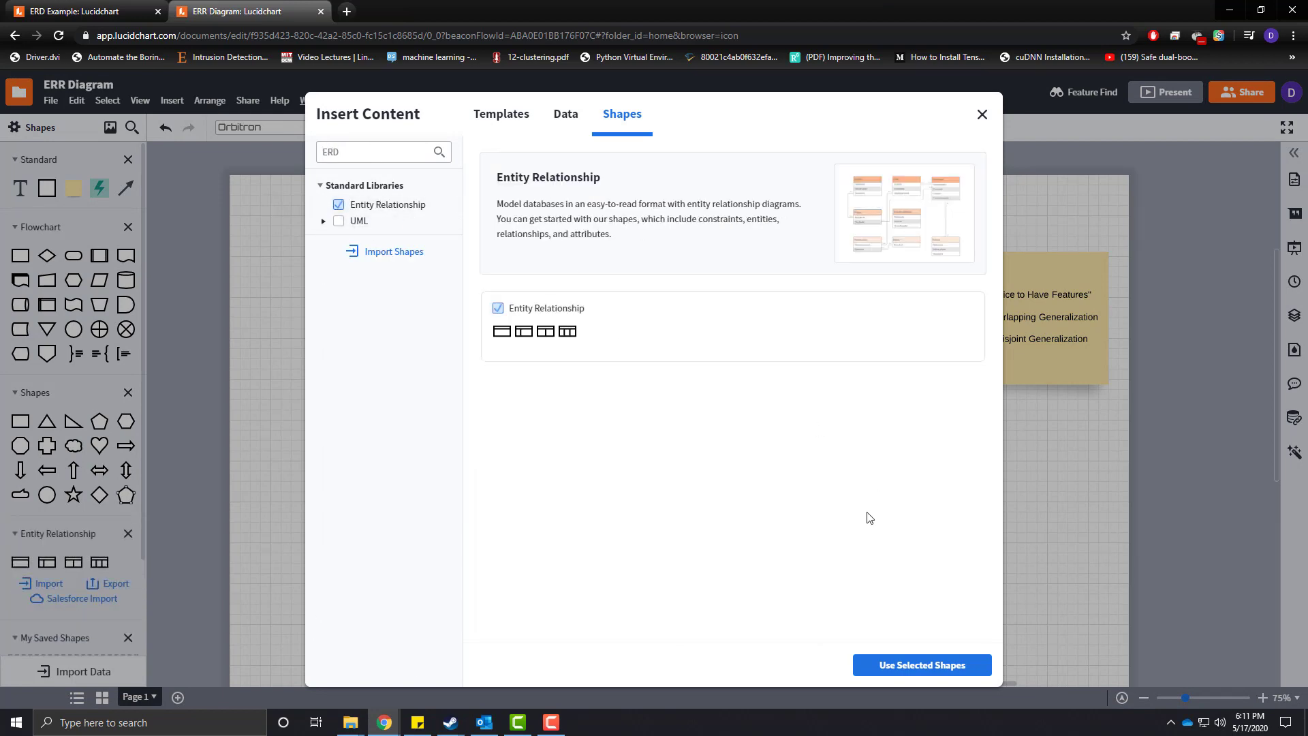
click(884, 665)
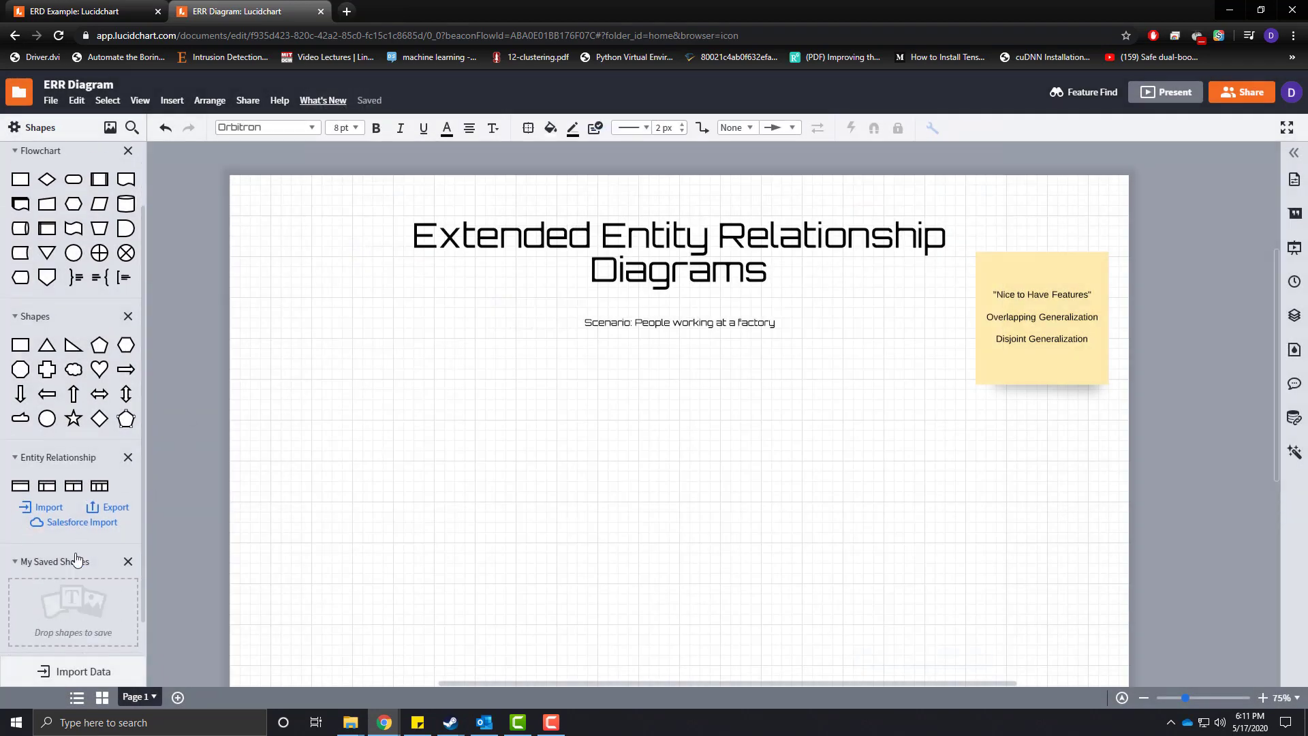
- Drop an Entity shape named Person with fields first_name, last_name and date_birth
scroll(69, 557, down, 2)
drag(21, 445, 692, 371)
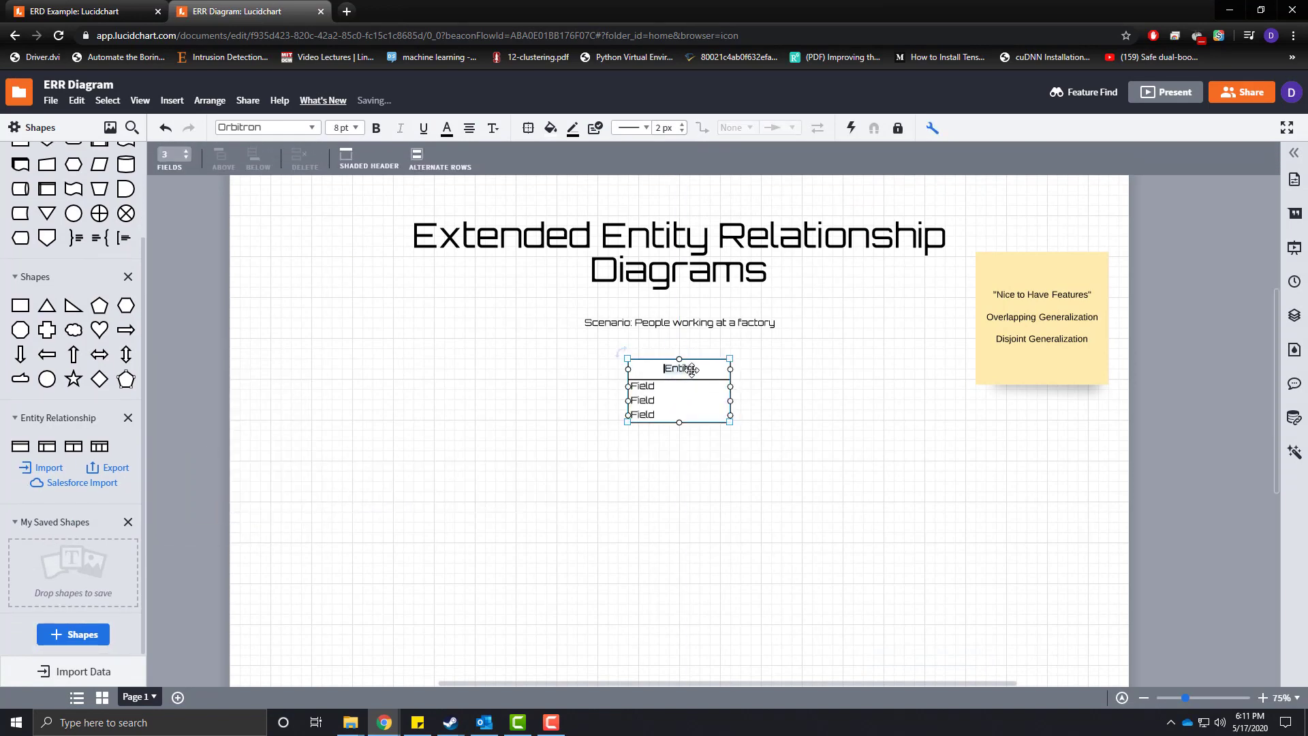
text(Person)
click(692, 387)
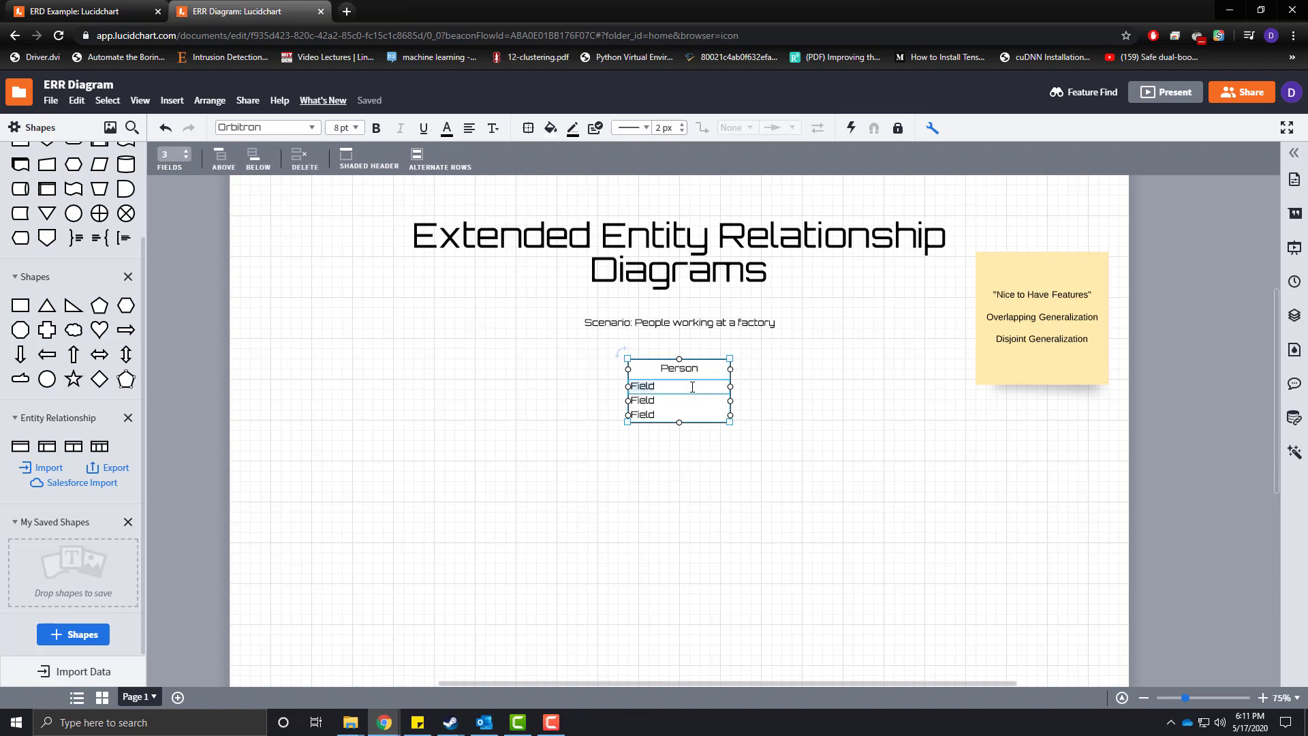
text(first_name)
click(676, 407)
text(last_name)
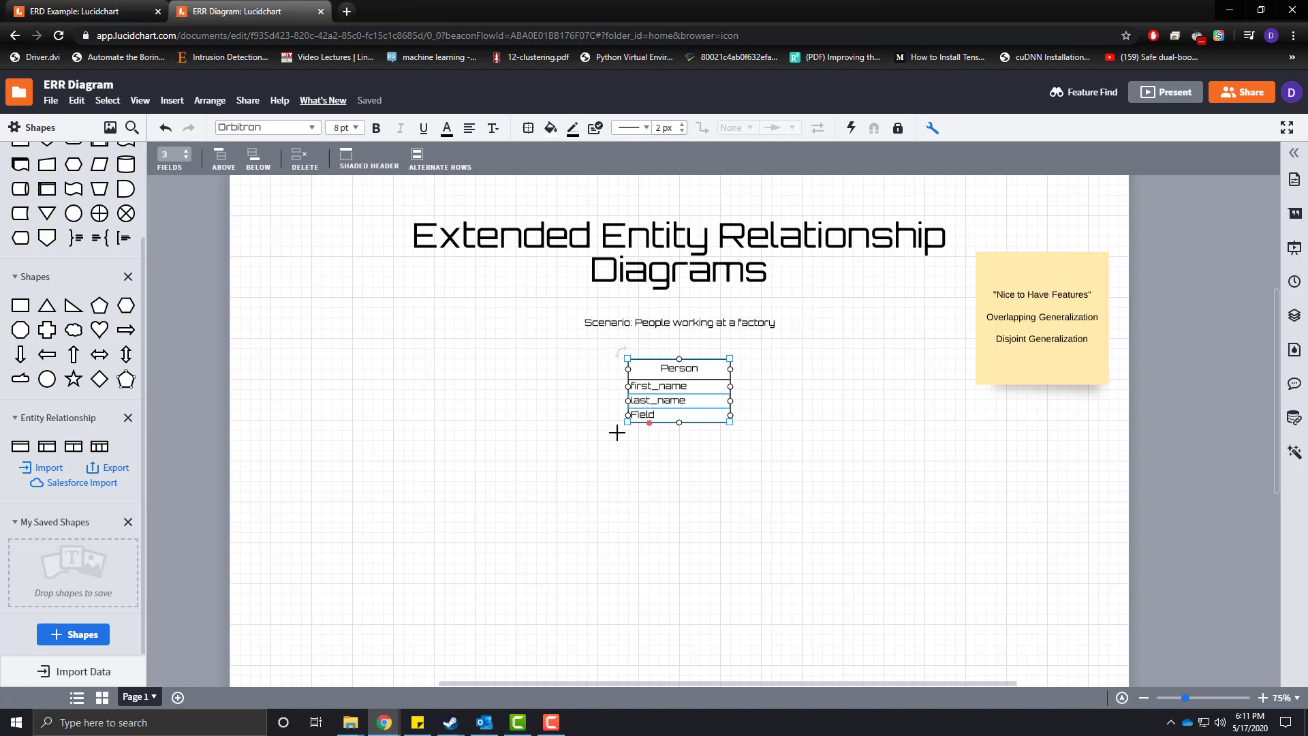
click(660, 416)
key(Escape)
text(date_birth)
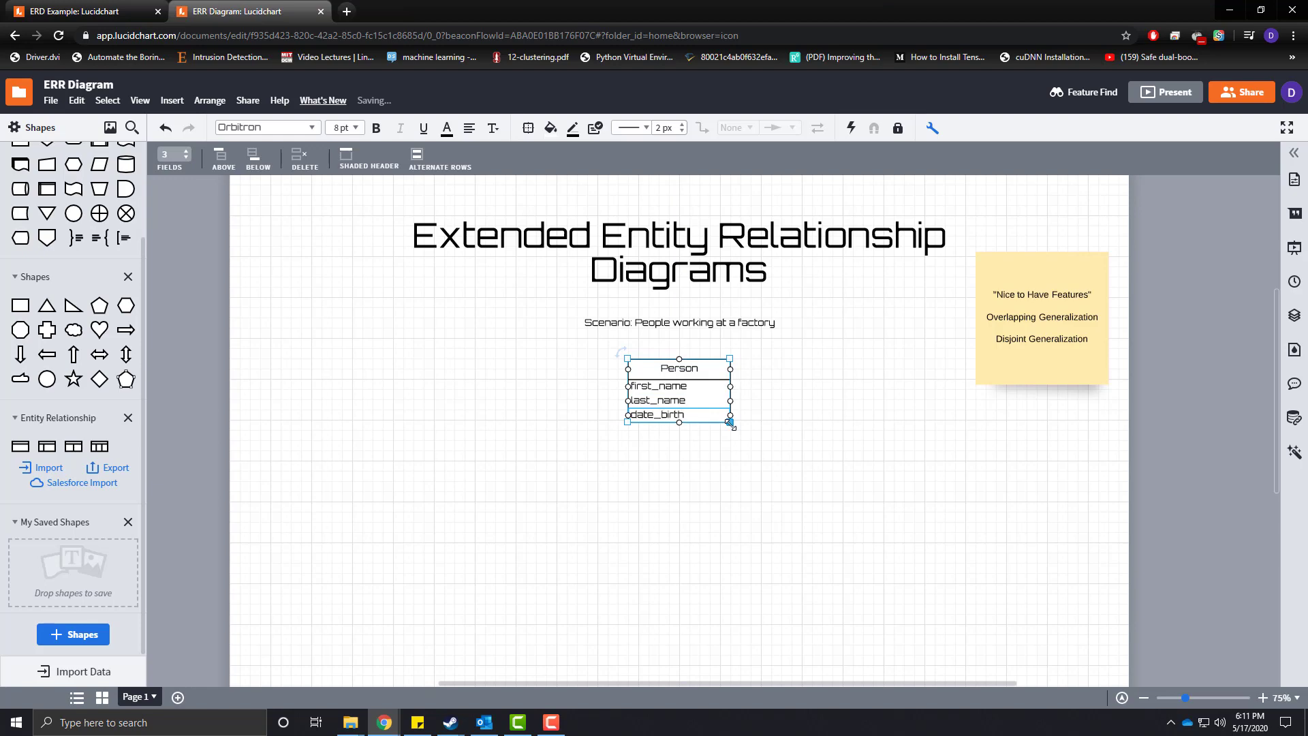
click(711, 485)
scroll(862, 447, down, 1)
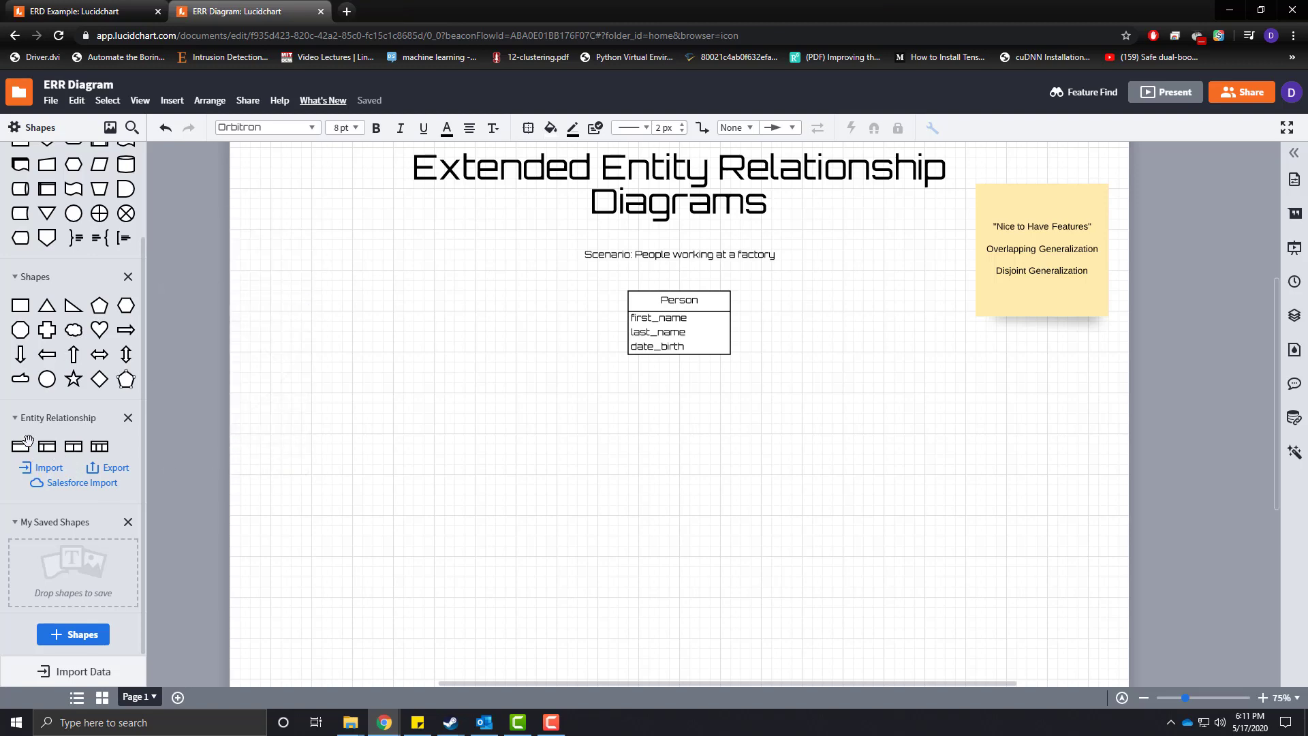
- Place an Assembly Worker entity below Person with first field company_year
mouse_move(21, 448)
mouse_move(21, 447)
mouse_down()
mouse_move(342, 388)
mouse_move(575, 429)
mouse_move(575, 462)
mouse_move(583, 443)
mouse_up()
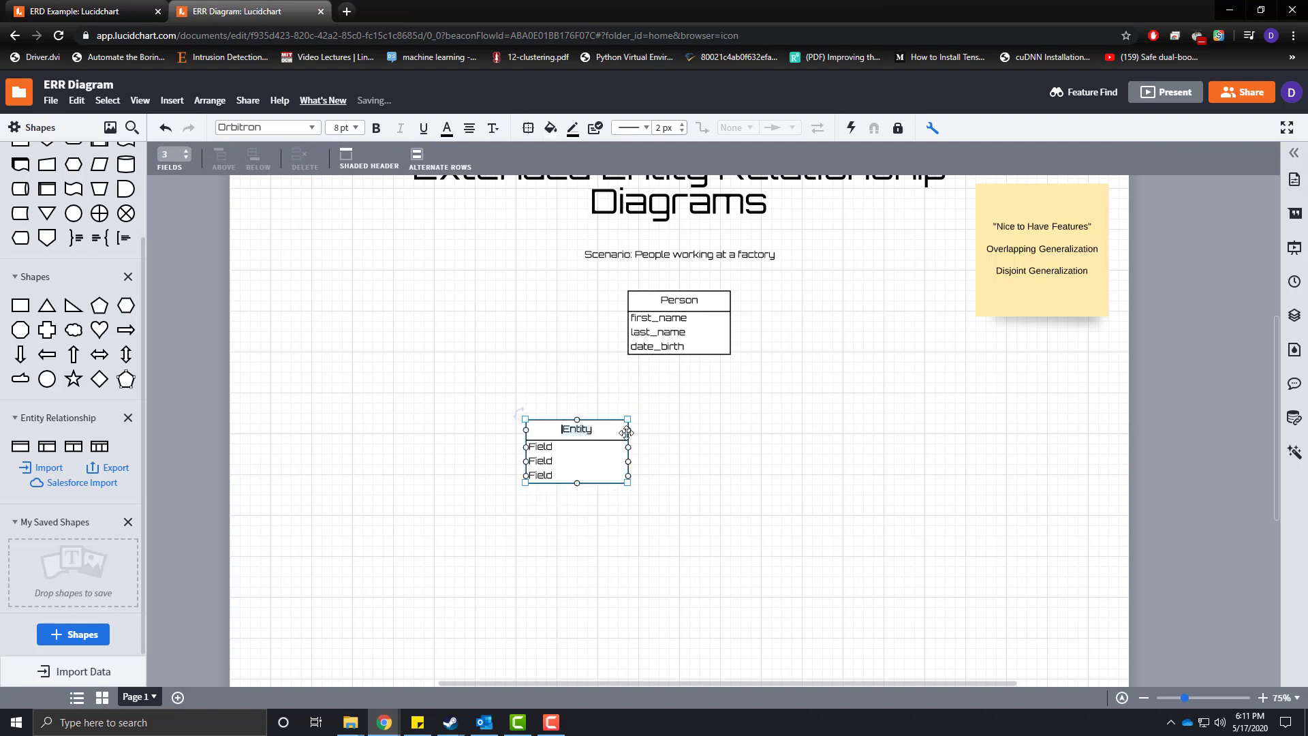
text(Assembly Worker)
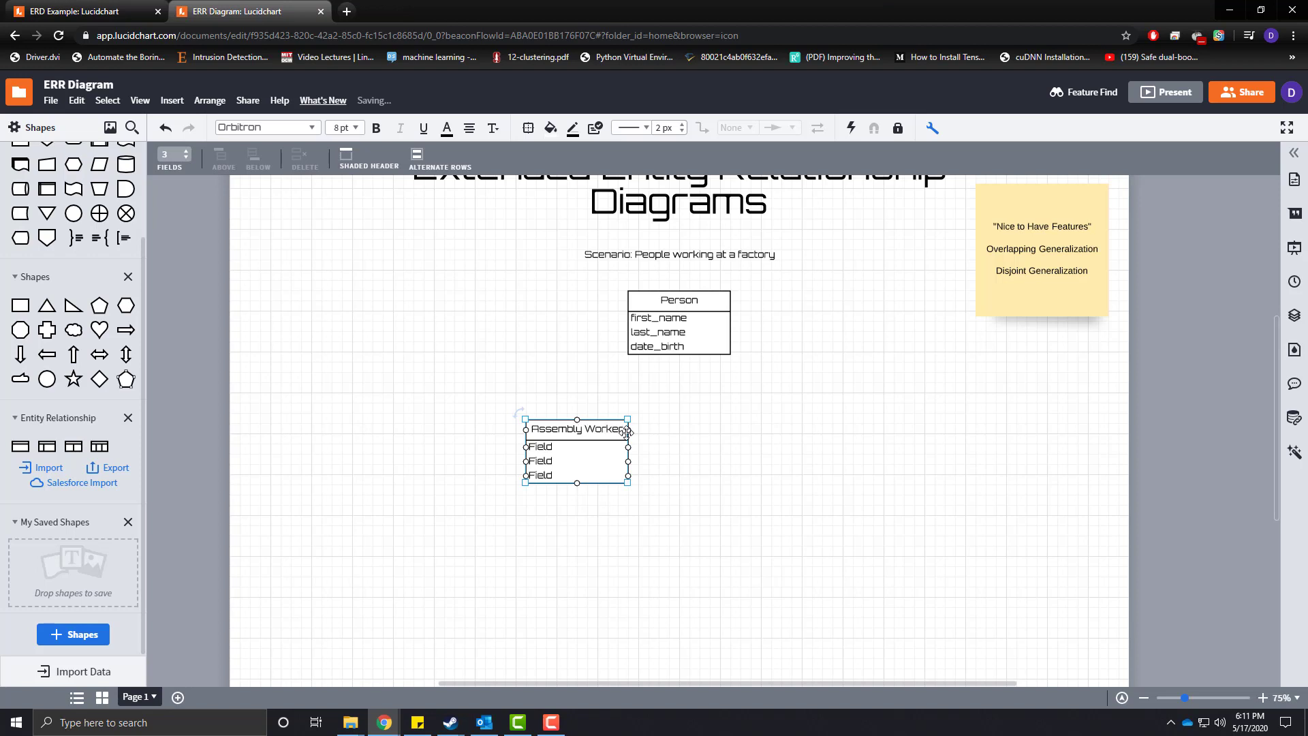
click(570, 447)
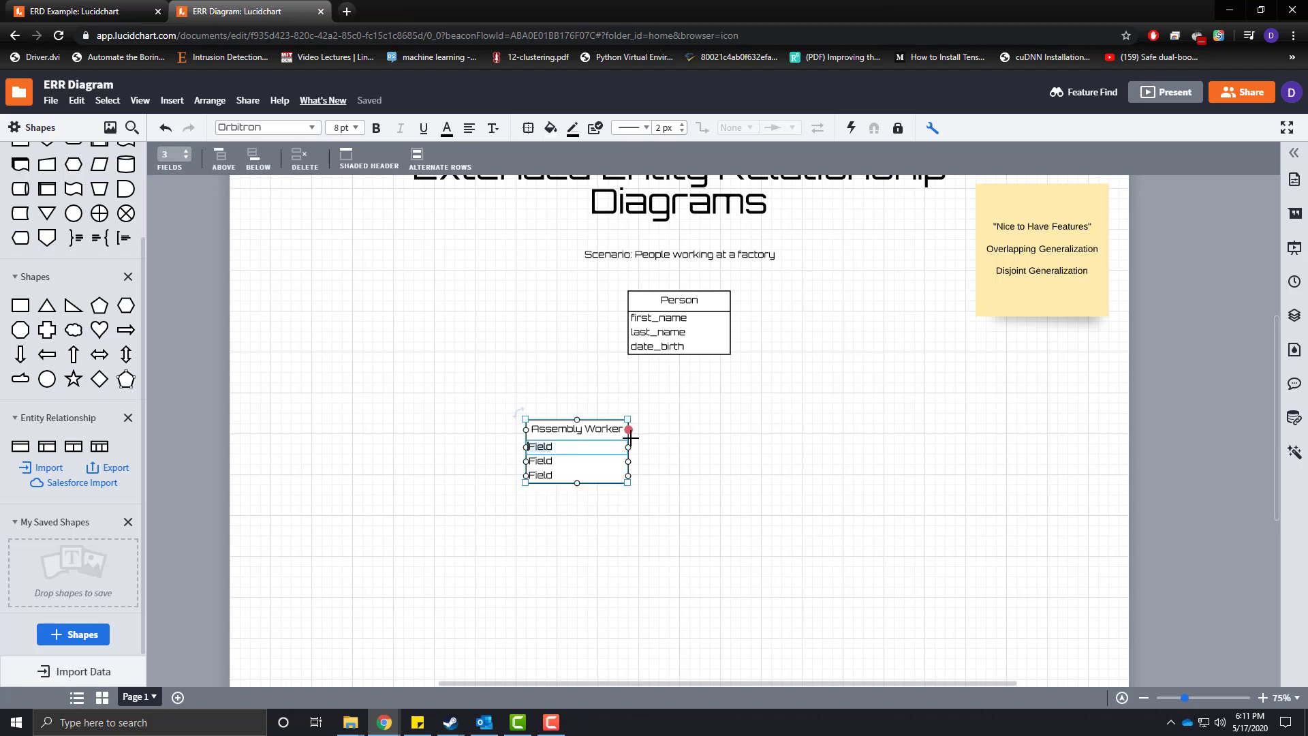
key(BackSpace)
text(coma)
key(BackSpace)
text(pany_years)
- Enter the second field, correcting its spelling to accredidations
click(549, 463)
key(Escape)
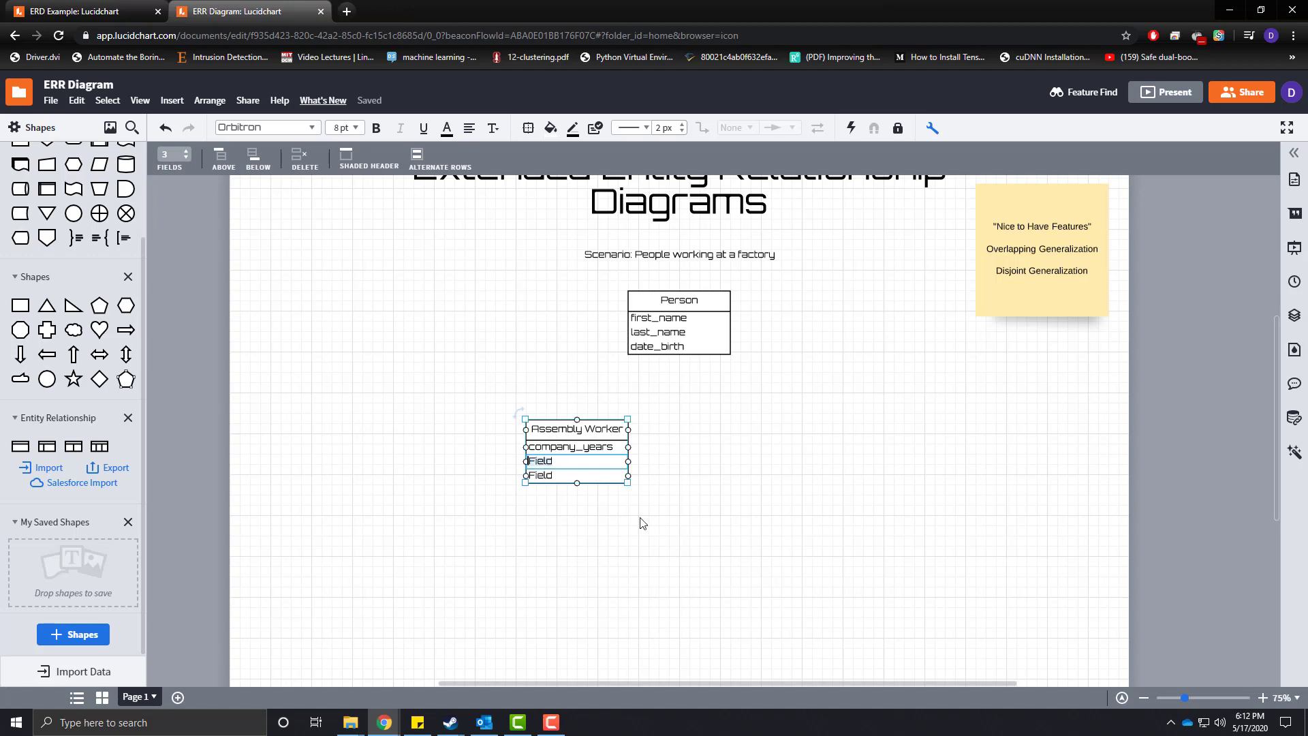
text(accreidations)
click(550, 475)
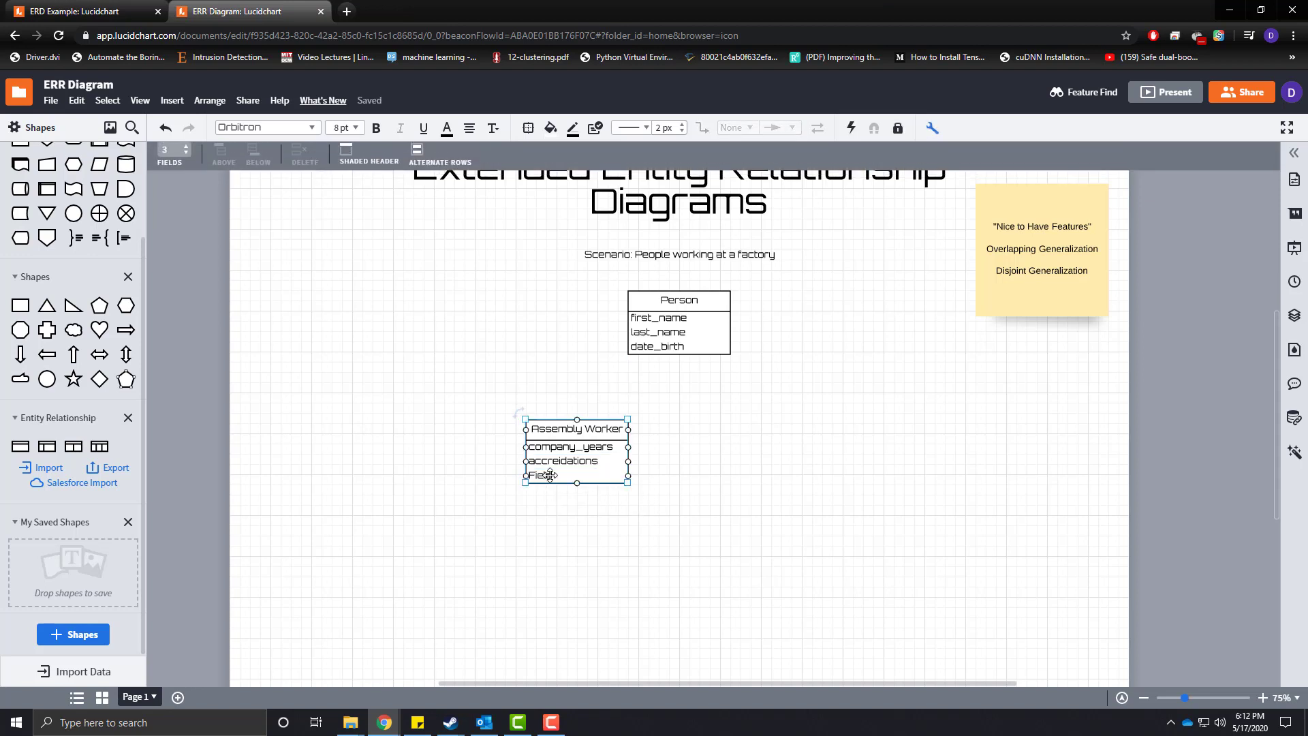
click(583, 484)
click(583, 484)
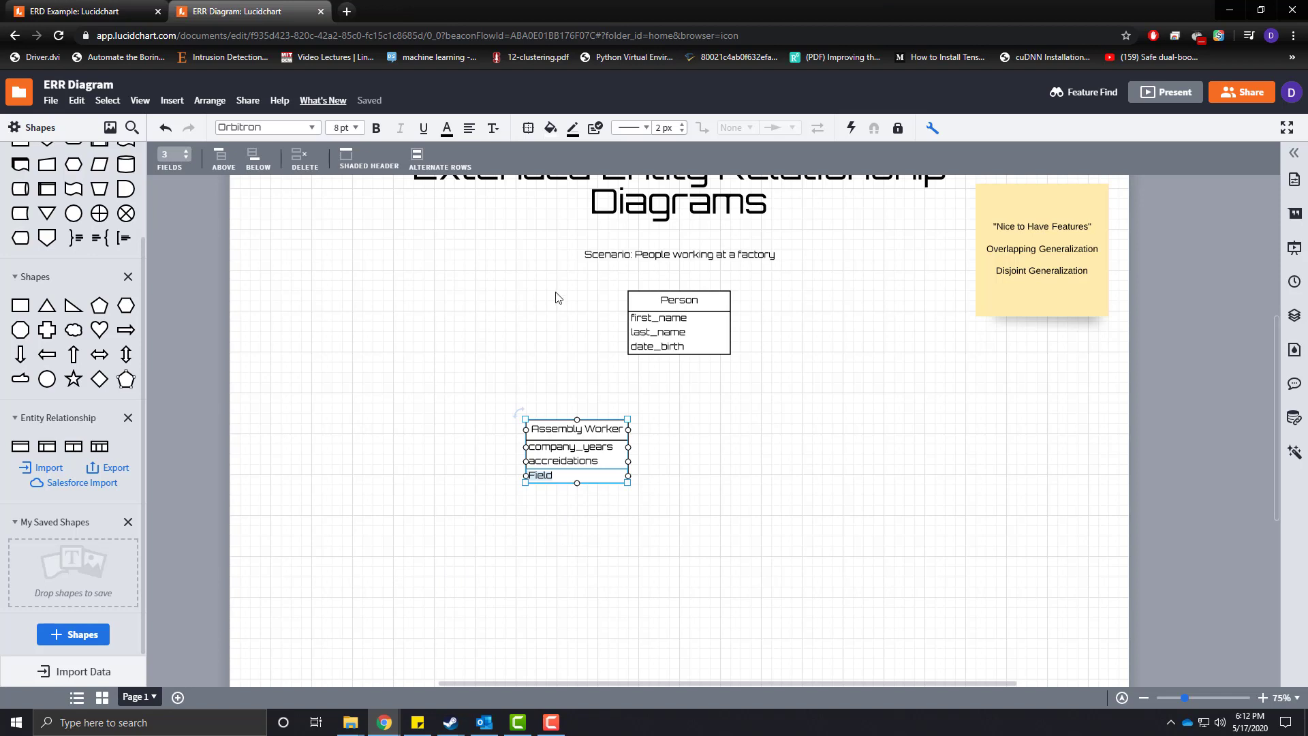
double_click(560, 461)
key(BackSpace)
text(accredidations)
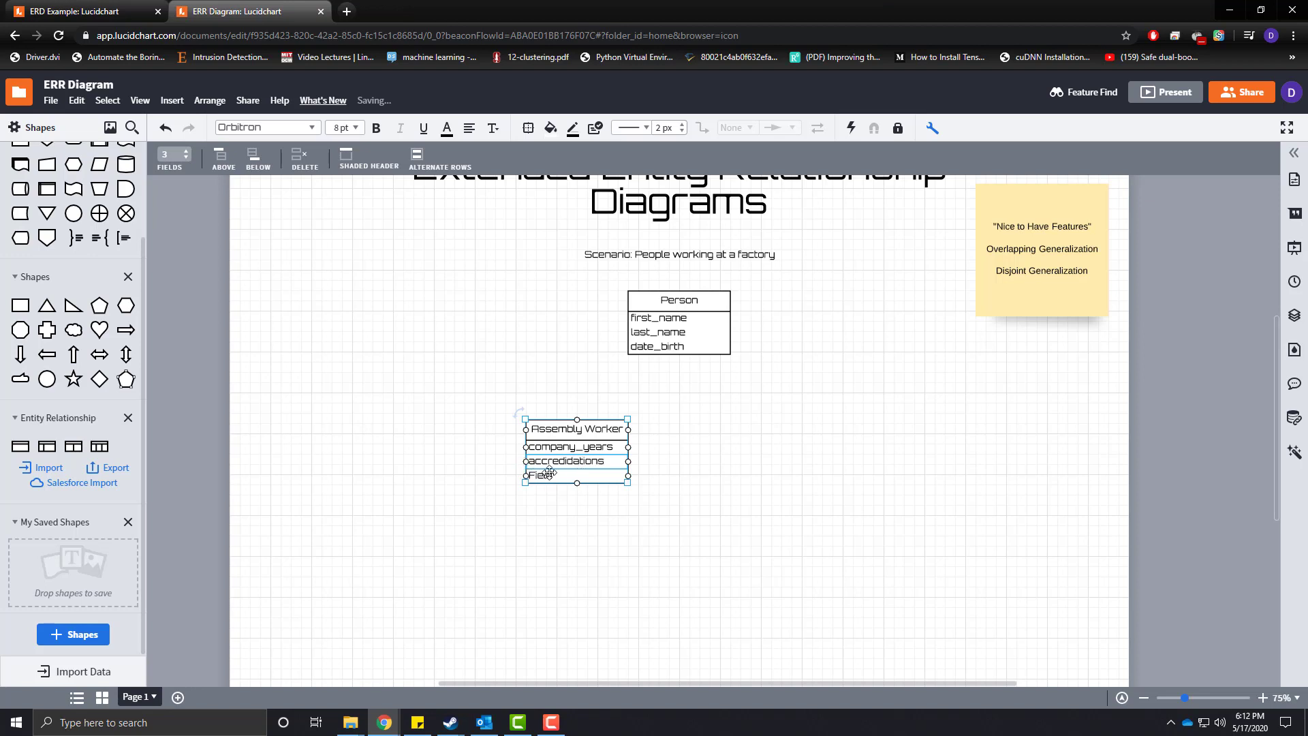
click(549, 474)
- Delete the unused third Field row from Assembly Worker
click(468, 476)
click(594, 479)
click(300, 160)
click(789, 476)
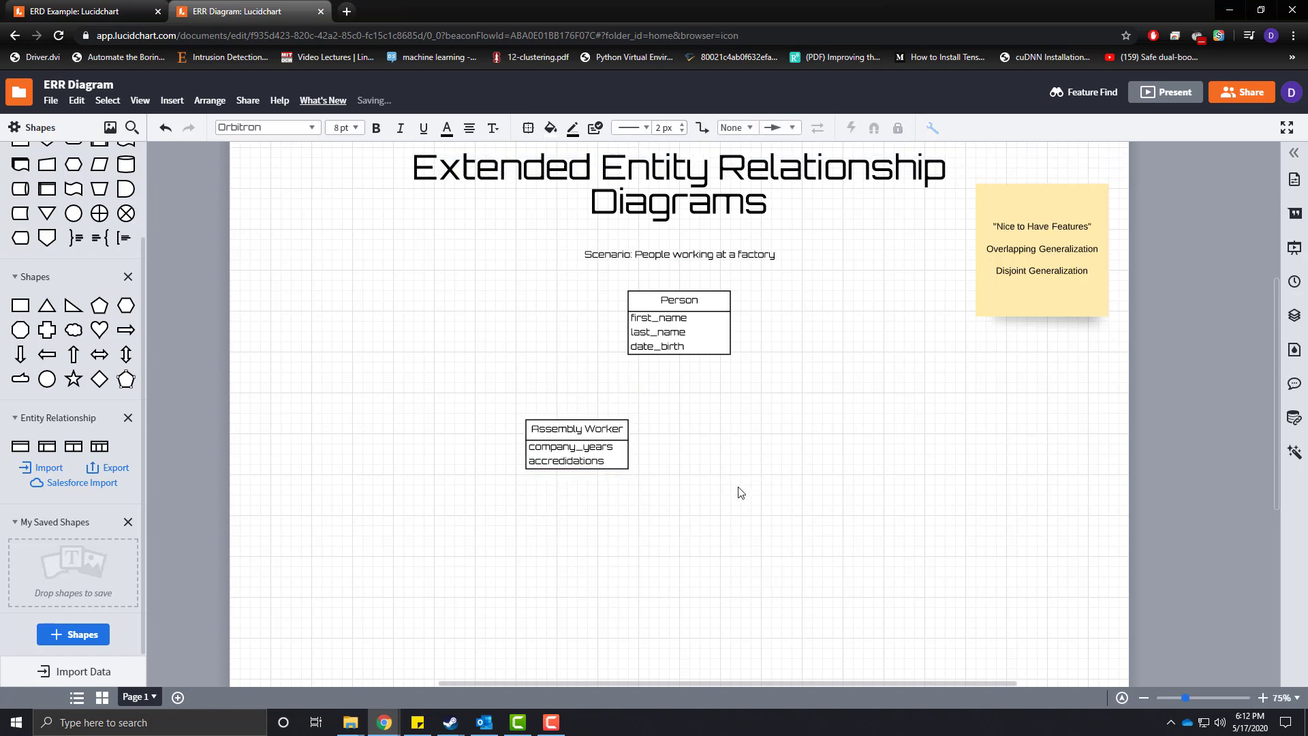
- Draw a connector from Person to Assembly Worker and set both line ends to None
click(678, 345)
drag(679, 354, 577, 420)
click(734, 441)
click(678, 380)
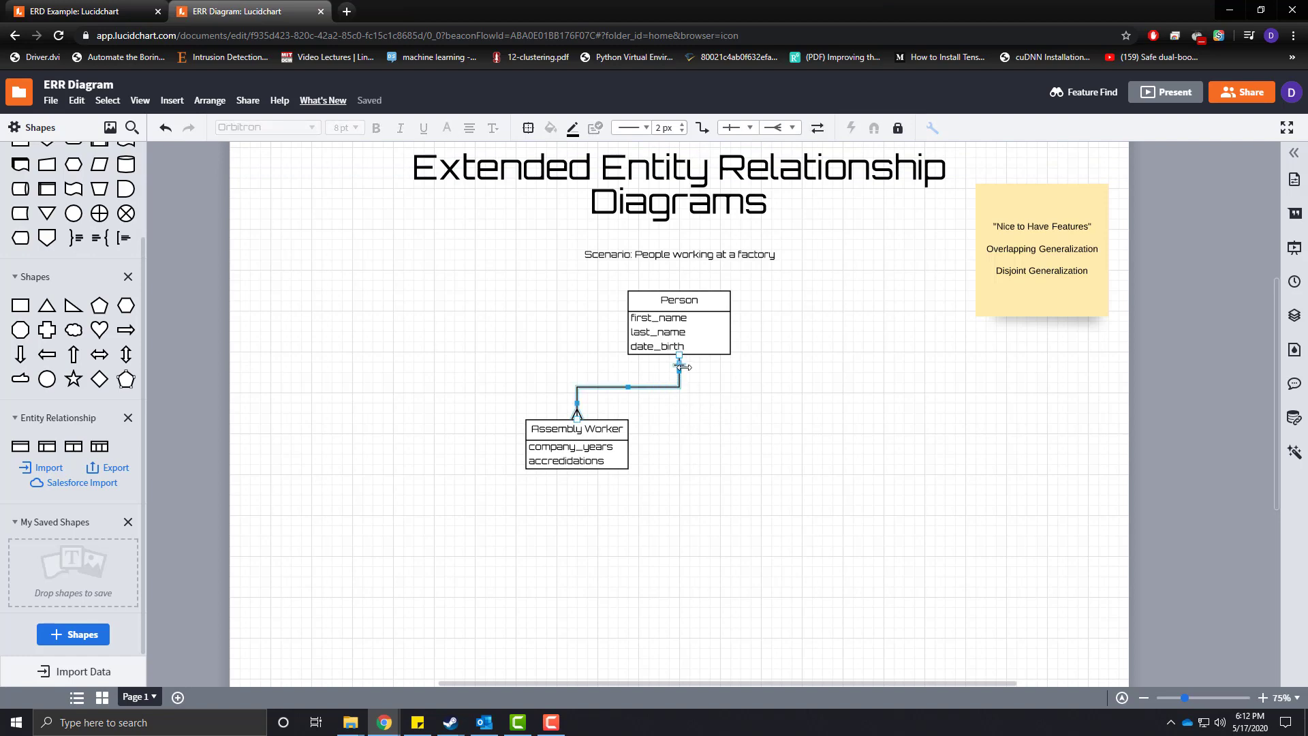
click(751, 128)
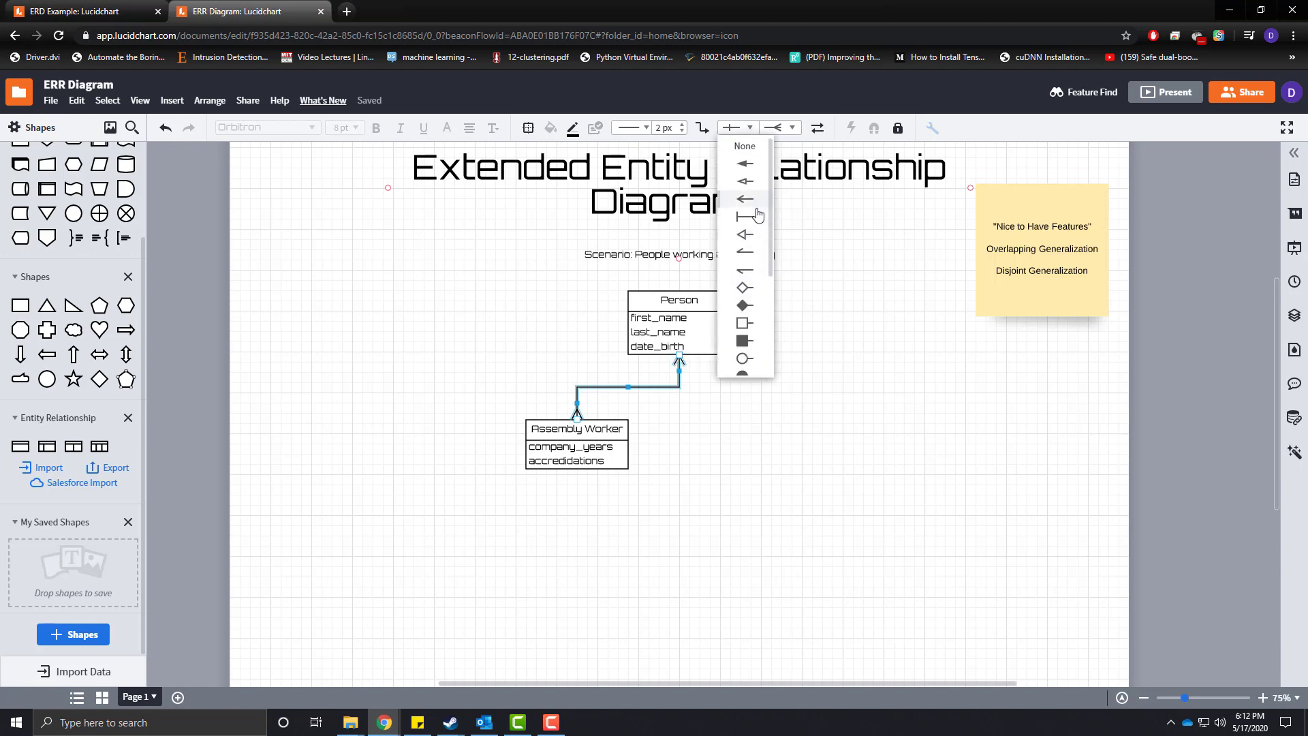
click(741, 142)
click(793, 129)
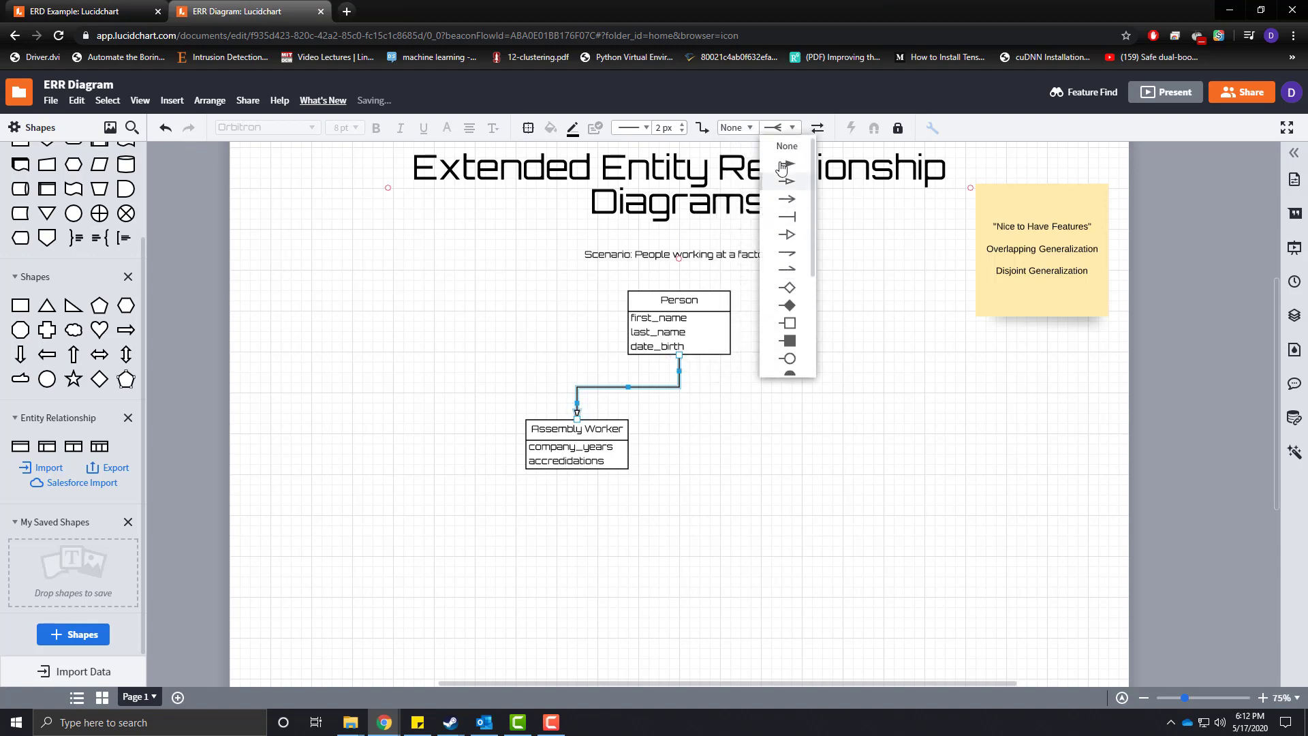
click(784, 142)
- Move Assembly Worker slightly lower and drop the connector's horizontal bend to match
mouse_move(613, 431)
mouse_down()
mouse_move(665, 440)
mouse_move(680, 461)
mouse_move(625, 453)
mouse_up()
click(748, 485)
click(679, 399)
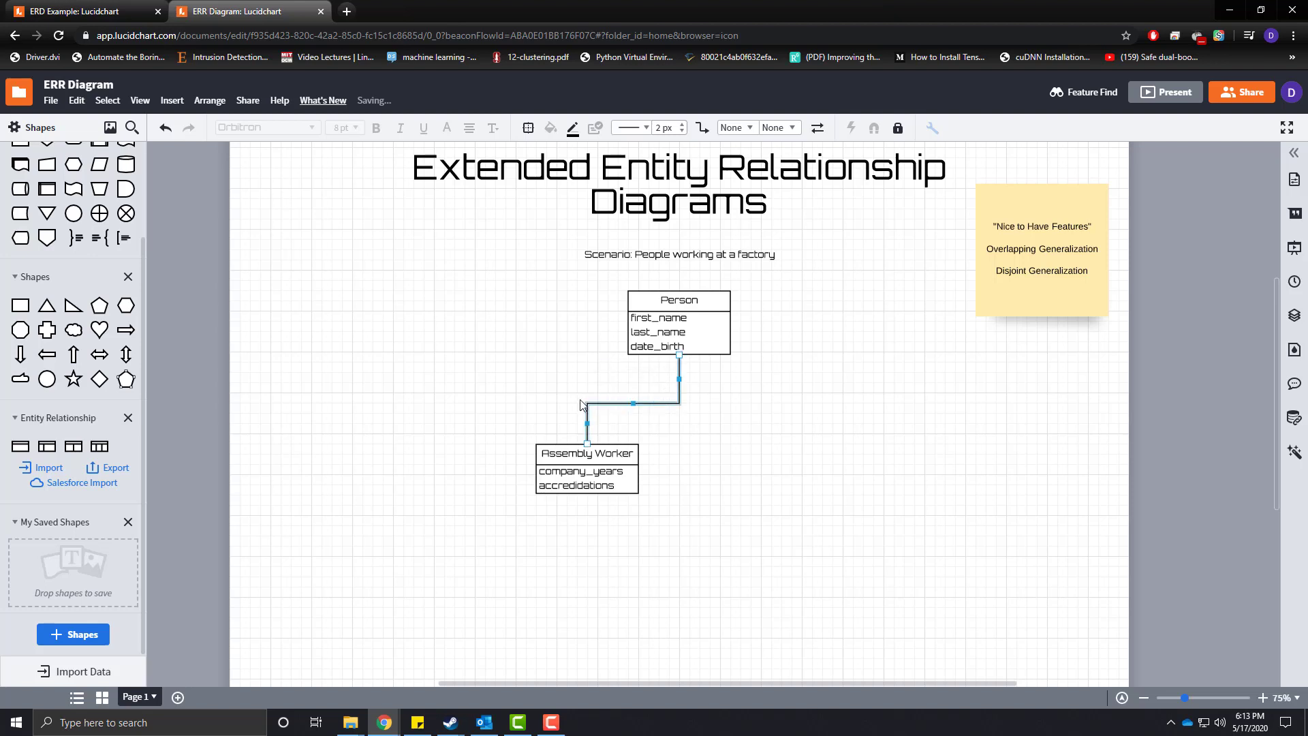
drag(634, 398, 588, 424)
click(700, 413)
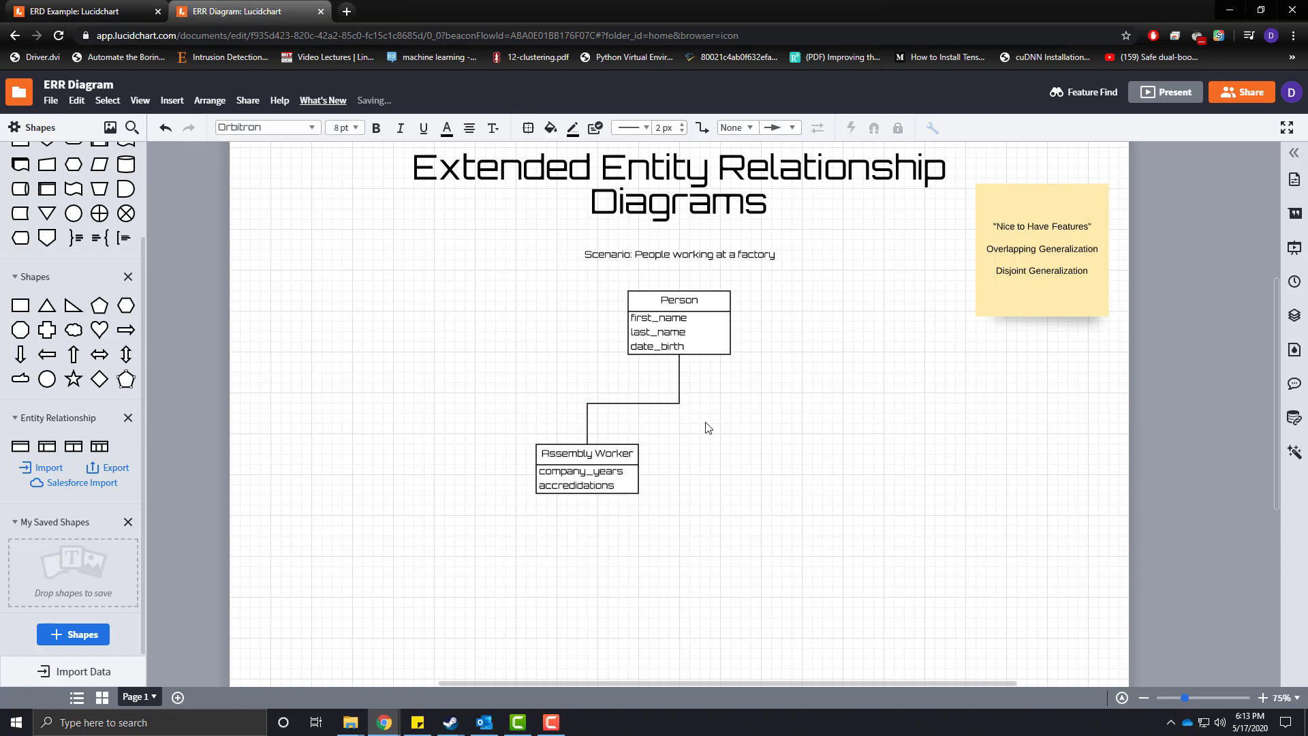
click(677, 403)
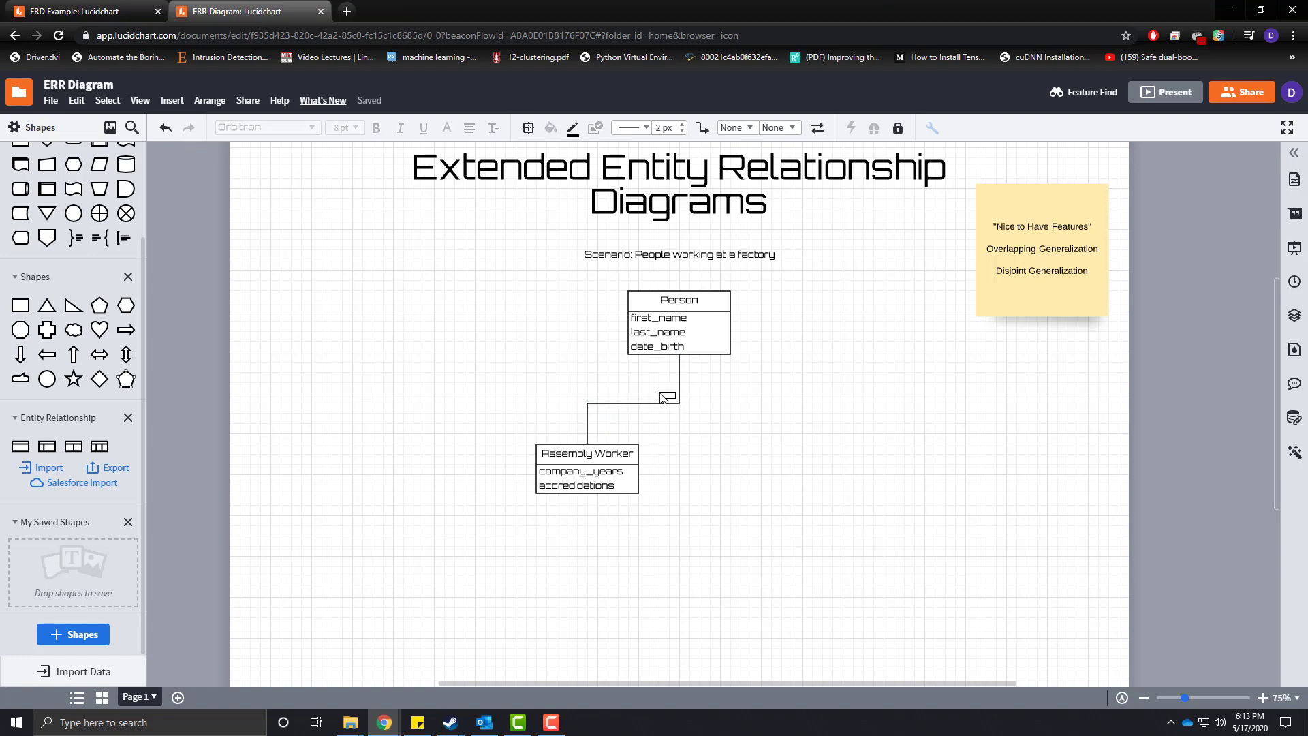
click(675, 417)
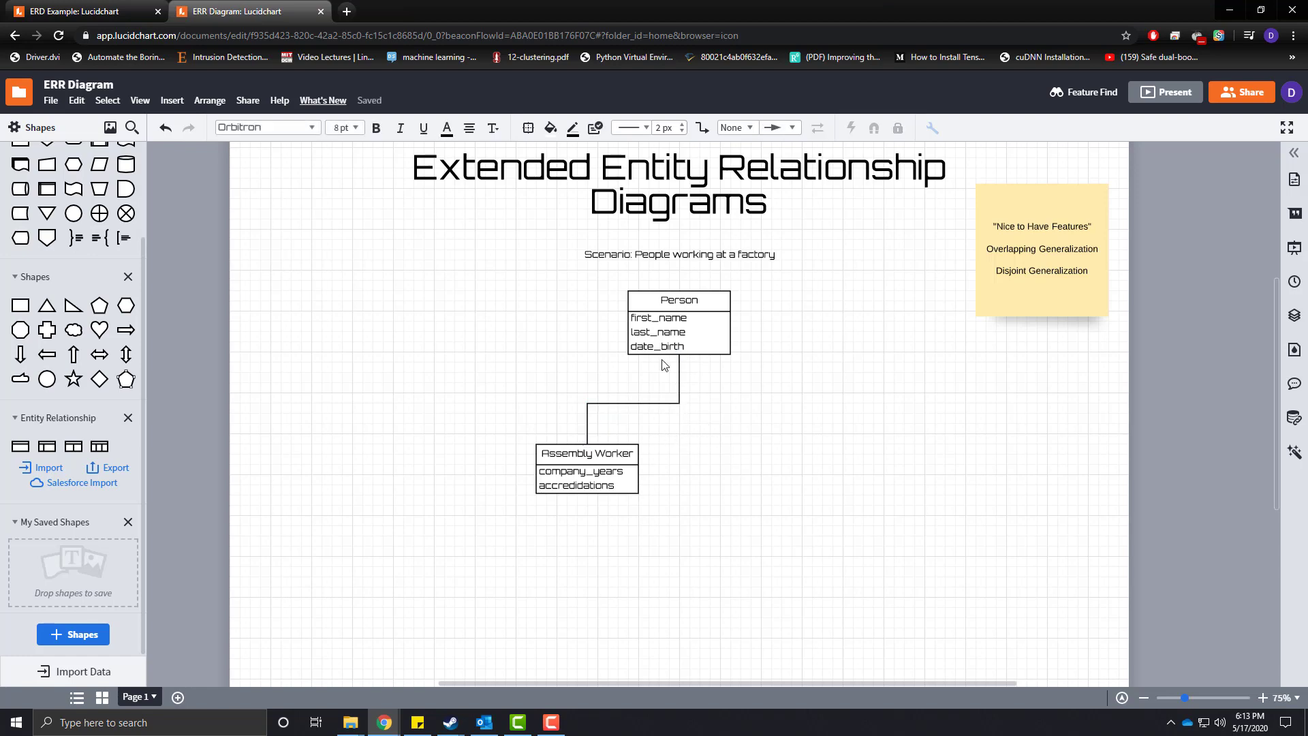
click(659, 314)
click(604, 472)
click(449, 331)
- Add a Standard text box containing 4 to serve as the subset symbol
scroll(361, 379, up, 2)
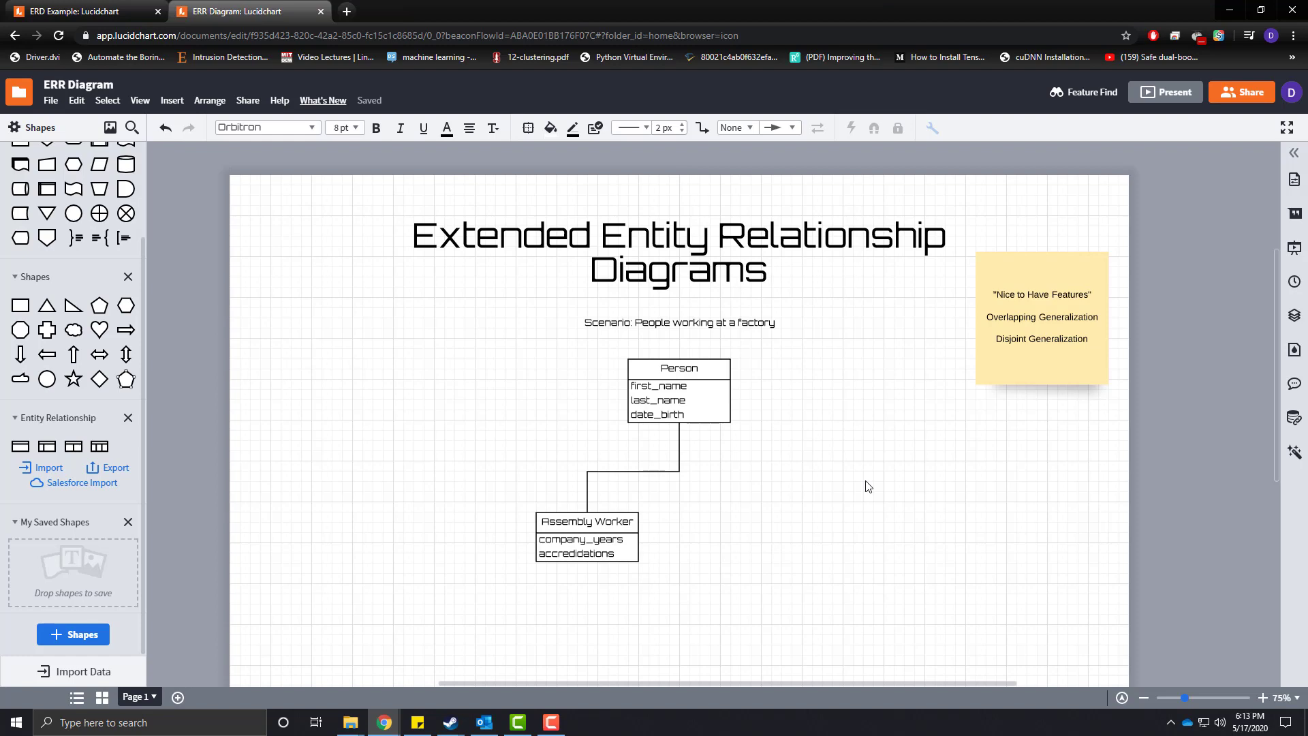
scroll(398, 462, up, 2)
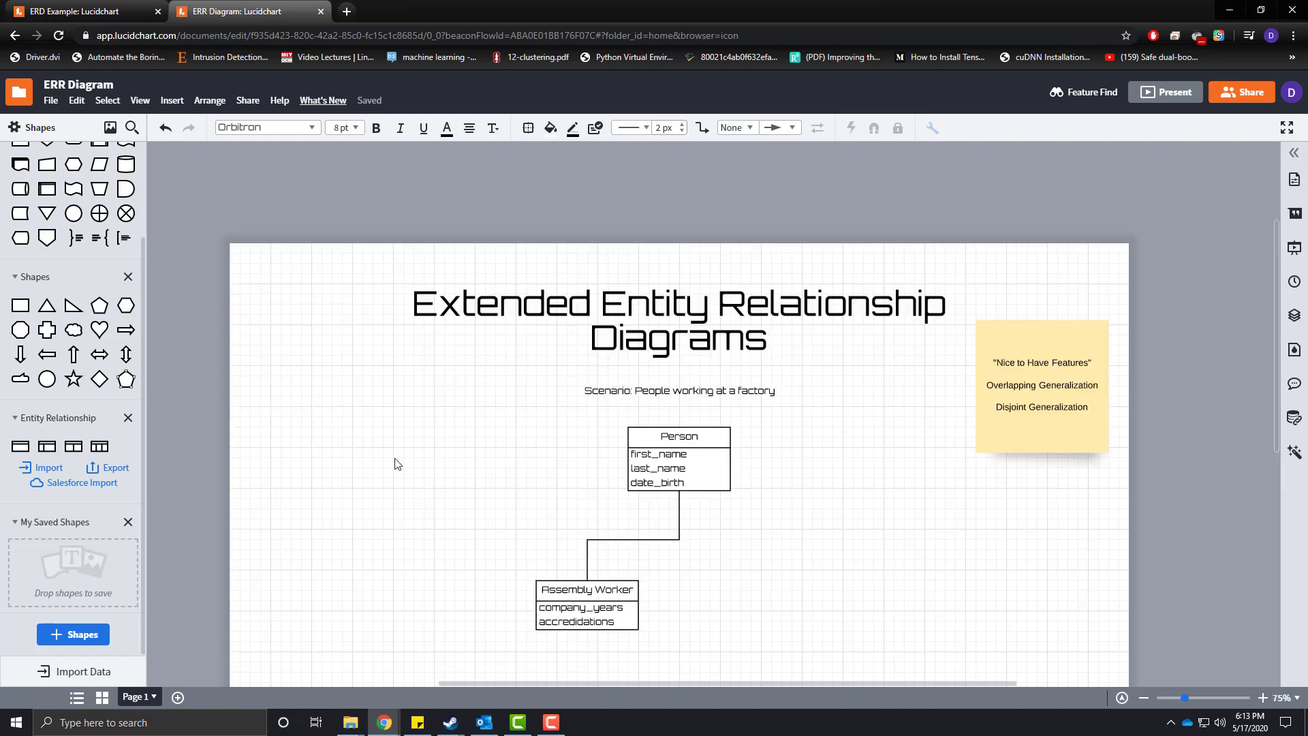
scroll(479, 473, down, 4)
scroll(92, 359, up, 3)
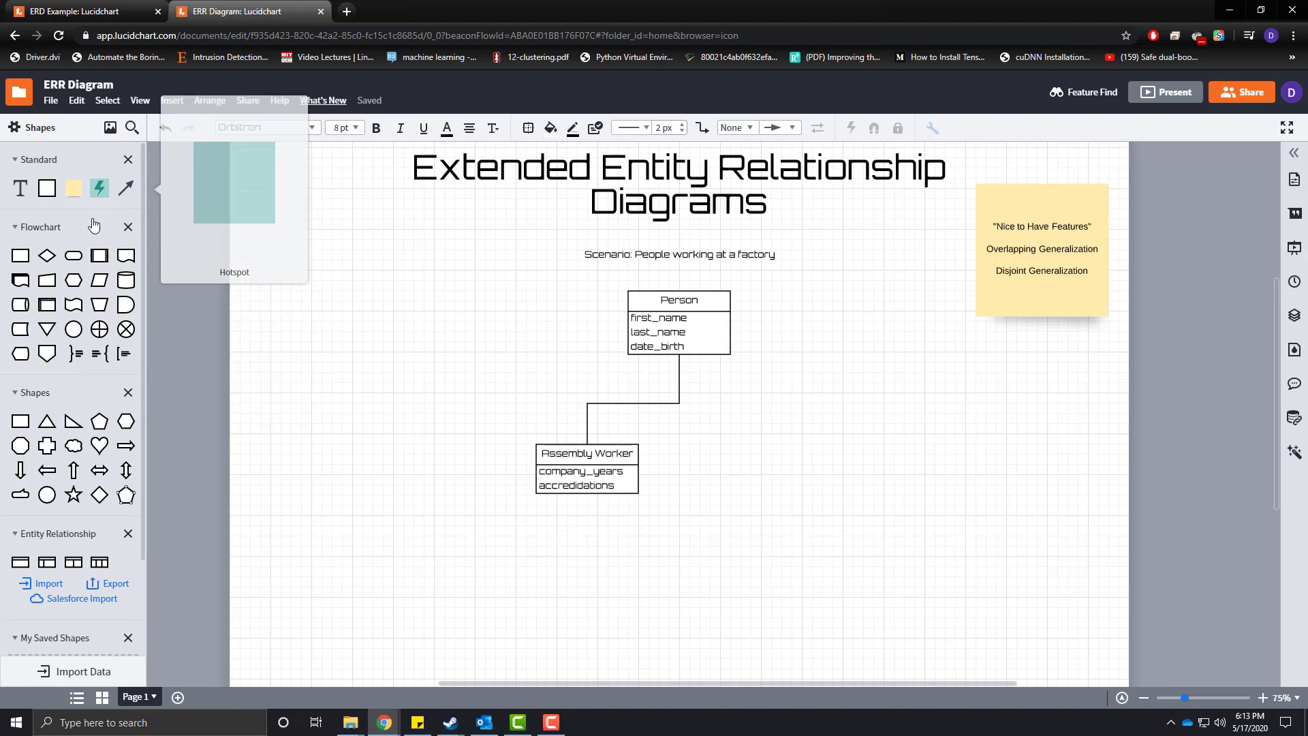
mouse_move(122, 289)
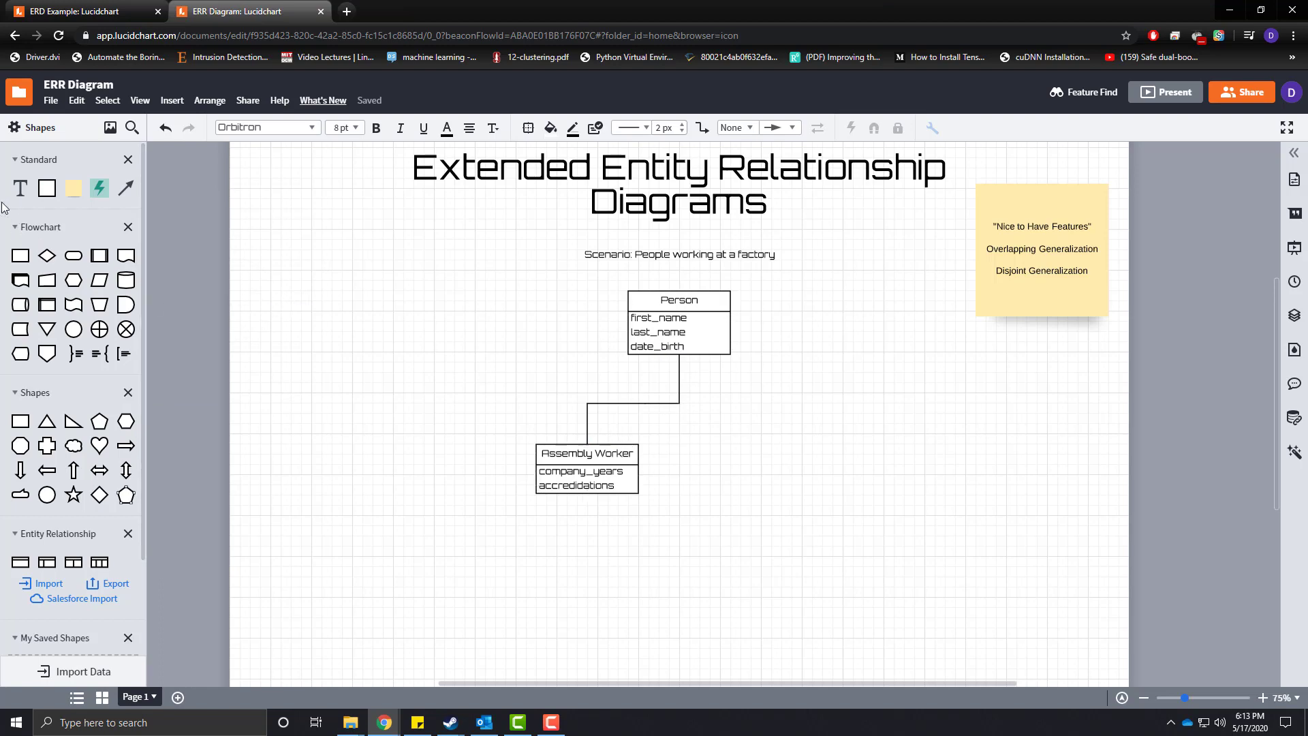
drag(20, 188, 455, 369)
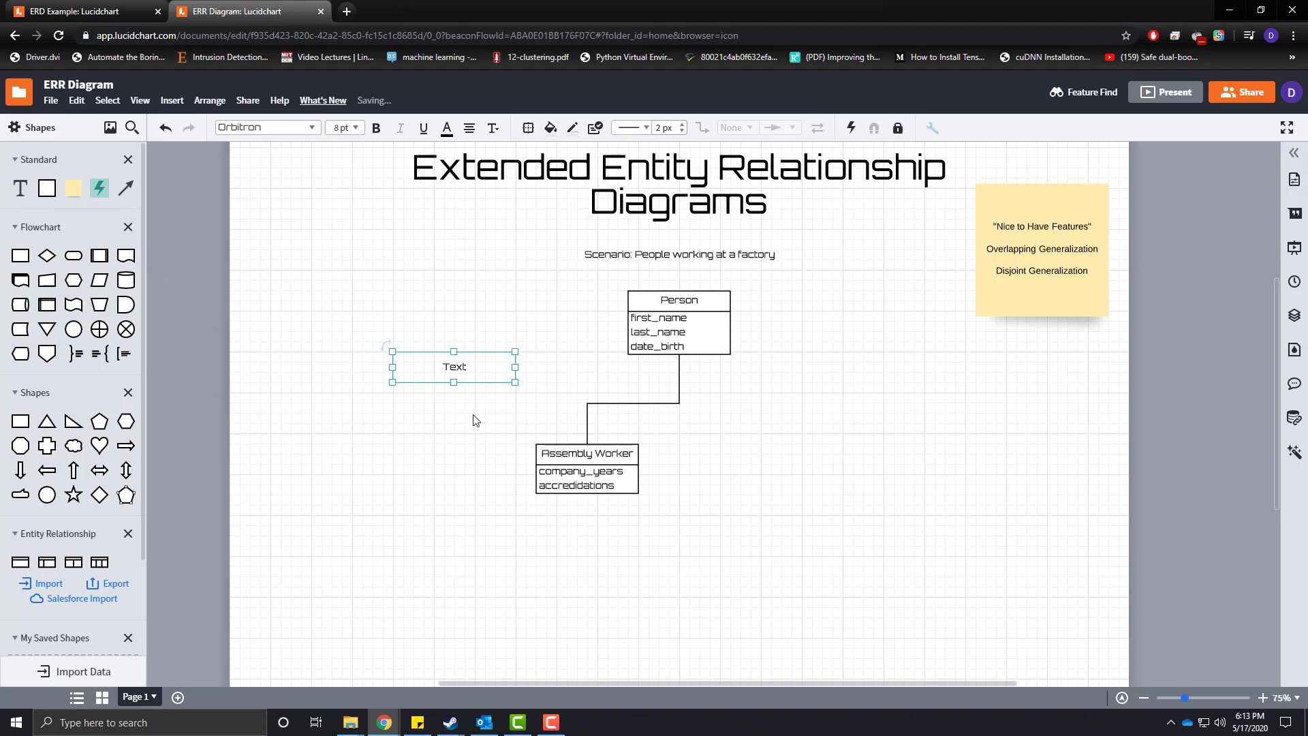
double_click(470, 372)
text(4)
- Rotate the symbol, set it to 12 pt, and place it on the Person–Assembly Worker connector
drag(462, 355, 473, 355)
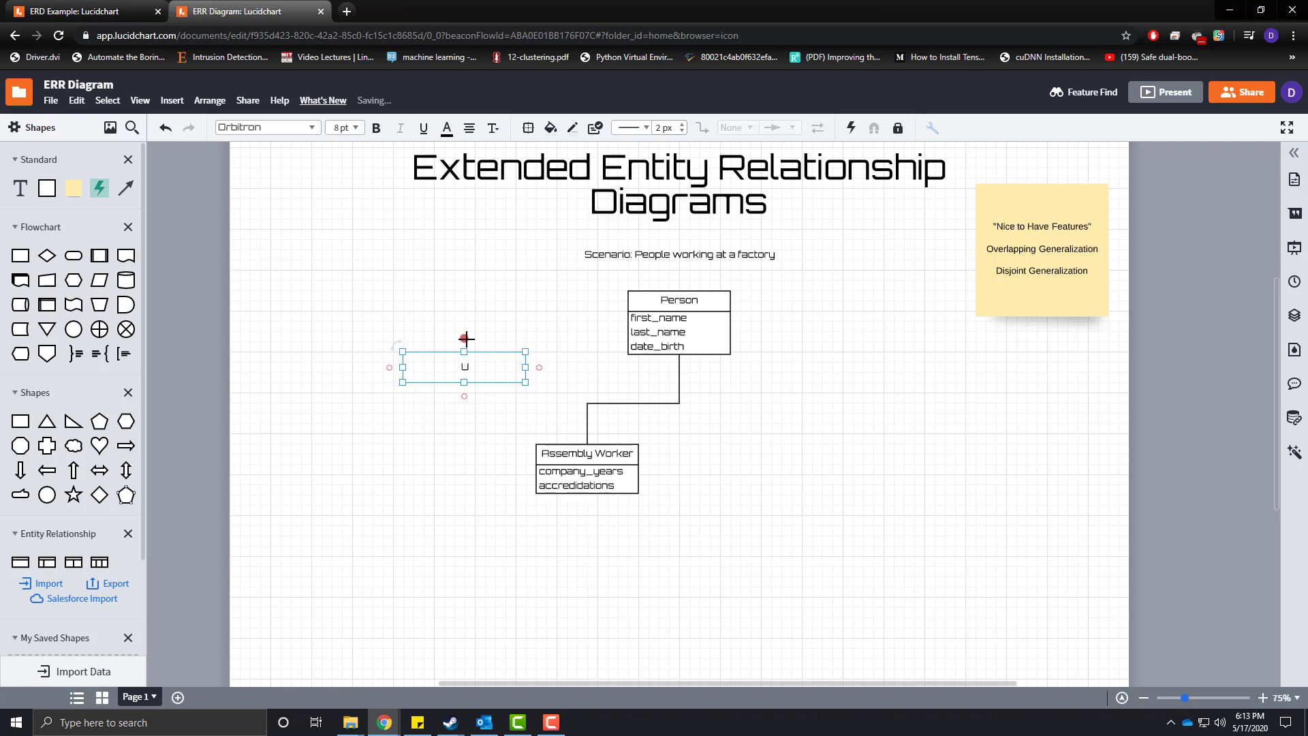
key(ctrl+z)
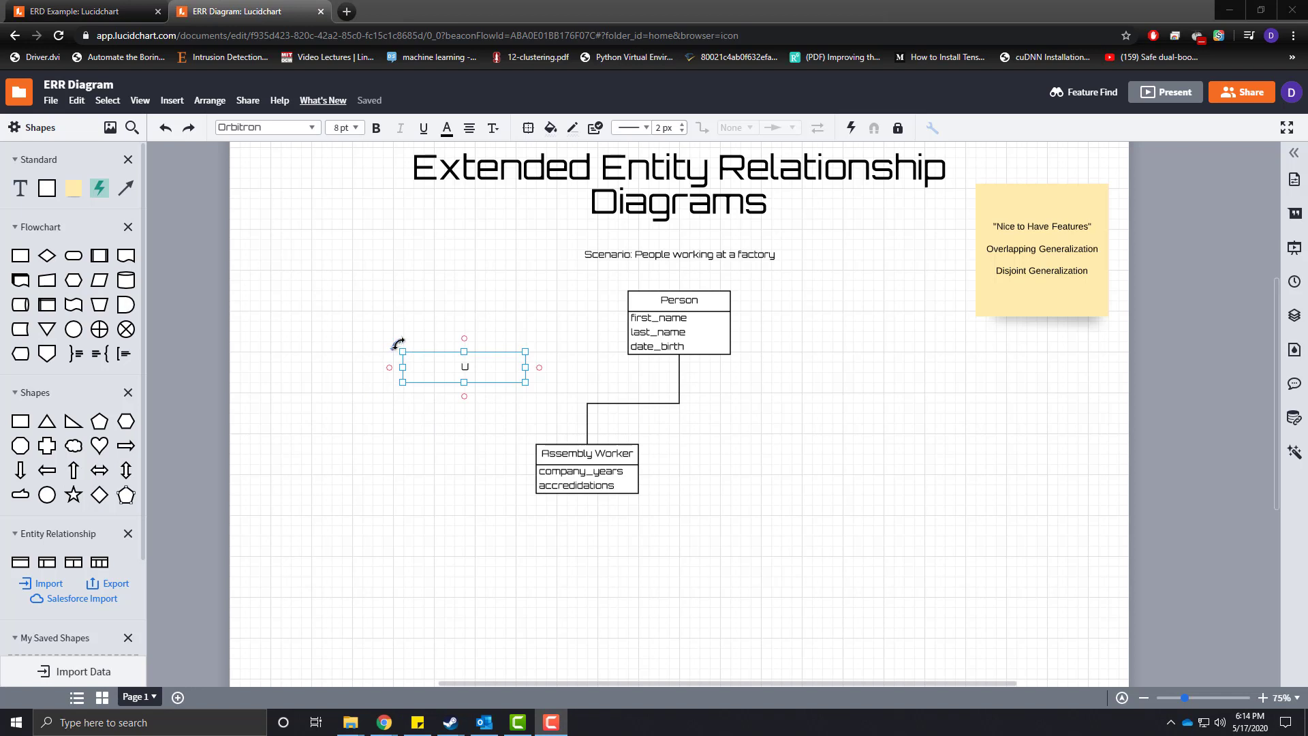
drag(398, 344, 623, 402)
drag(580, 339, 628, 318)
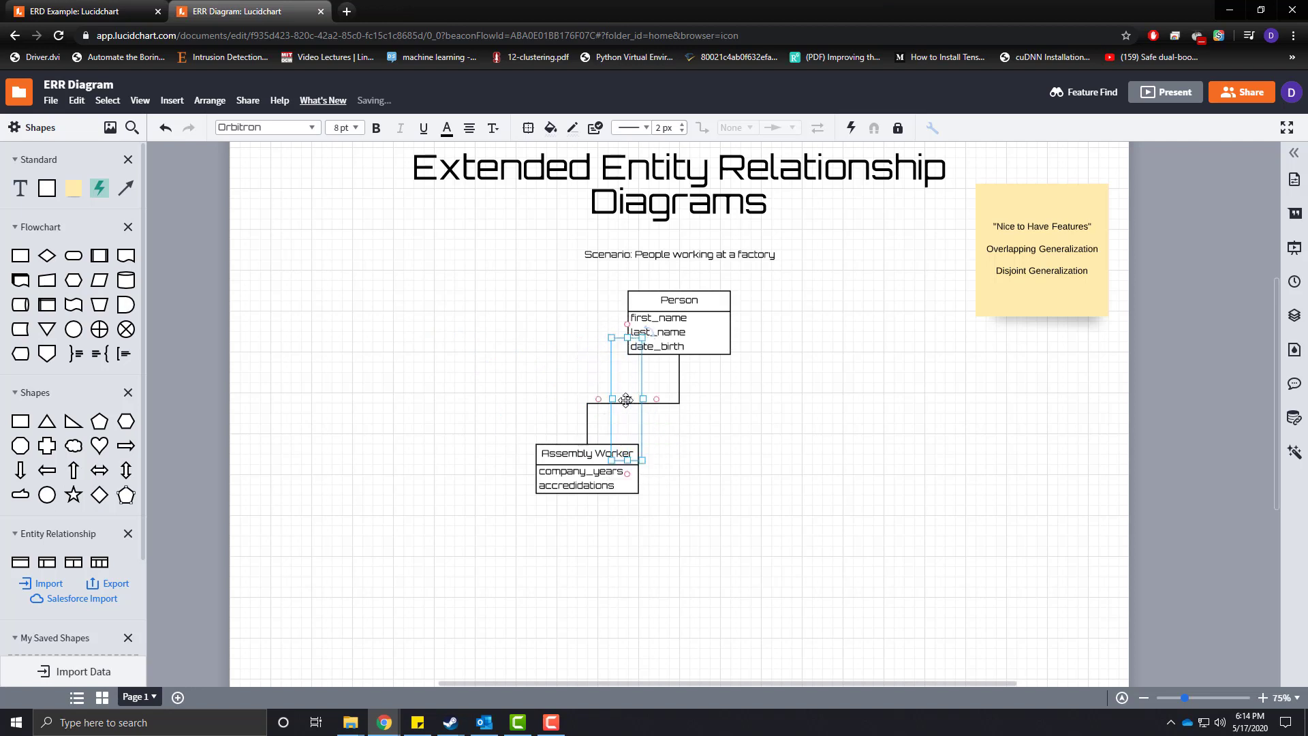
click(355, 128)
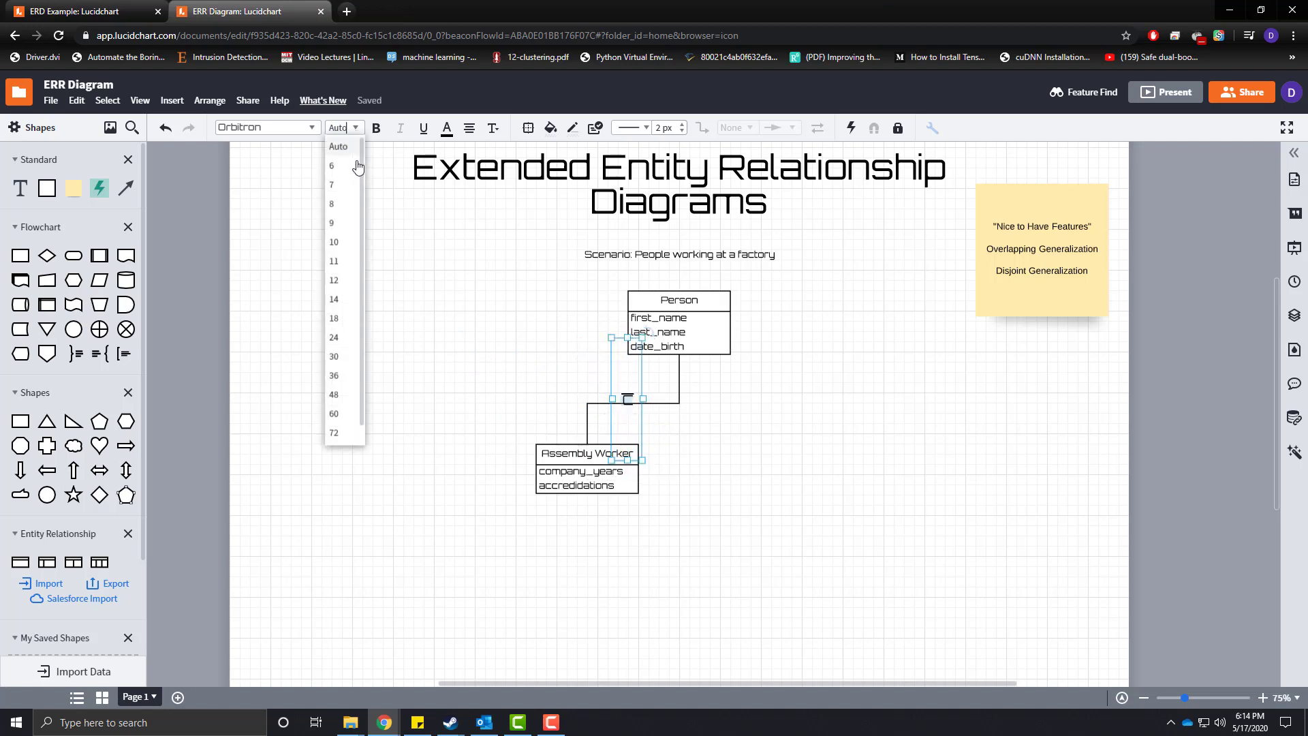
click(350, 278)
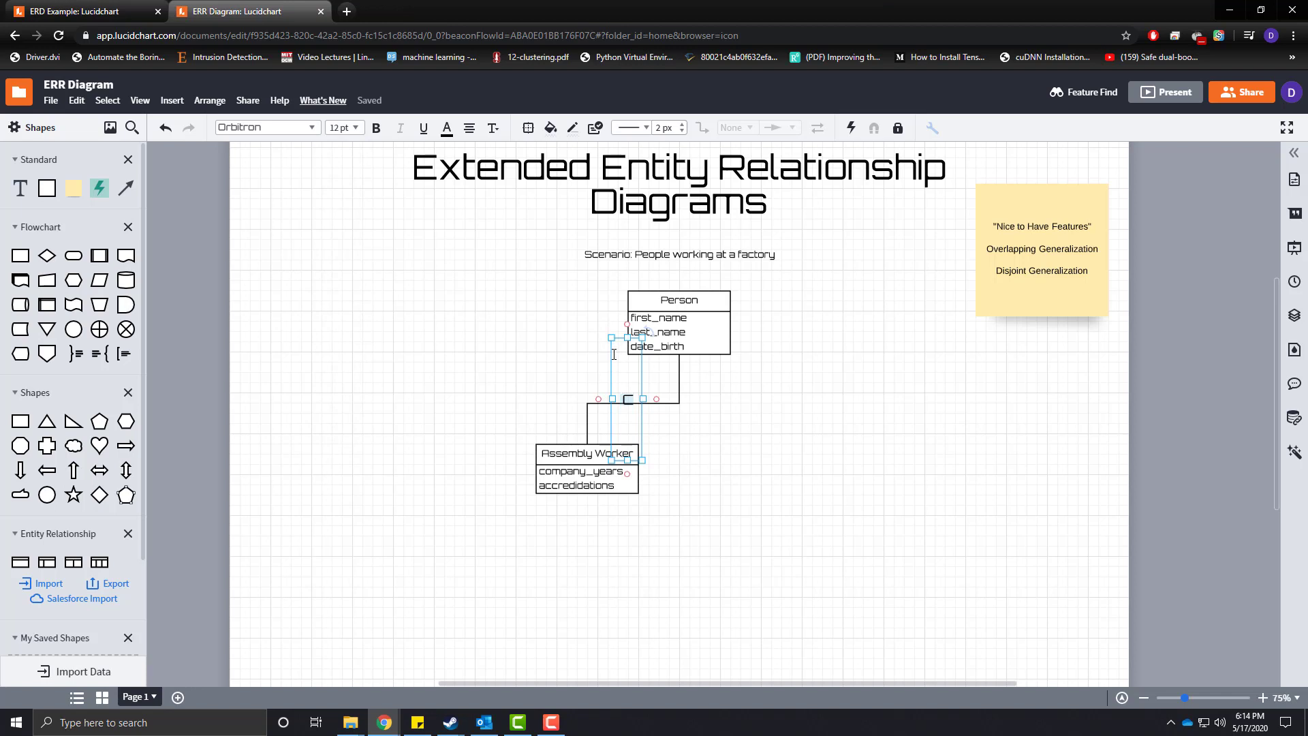
drag(614, 354, 606, 368)
click(697, 621)
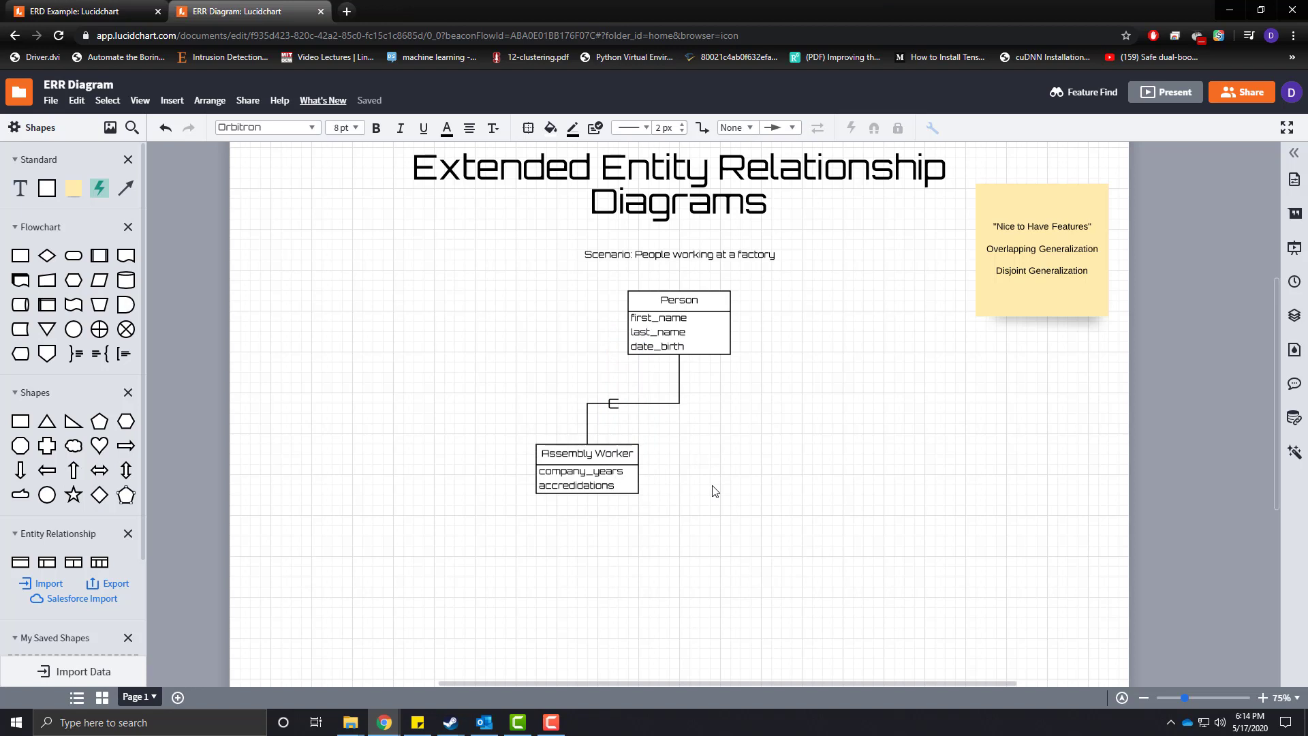
- Add a new entity table titled Managers beside Assembly Worker
click(613, 405)
click(672, 359)
click(623, 401)
click(695, 450)
click(597, 472)
click(670, 336)
click(588, 357)
click(573, 469)
click(409, 488)
drag(20, 560, 791, 481)
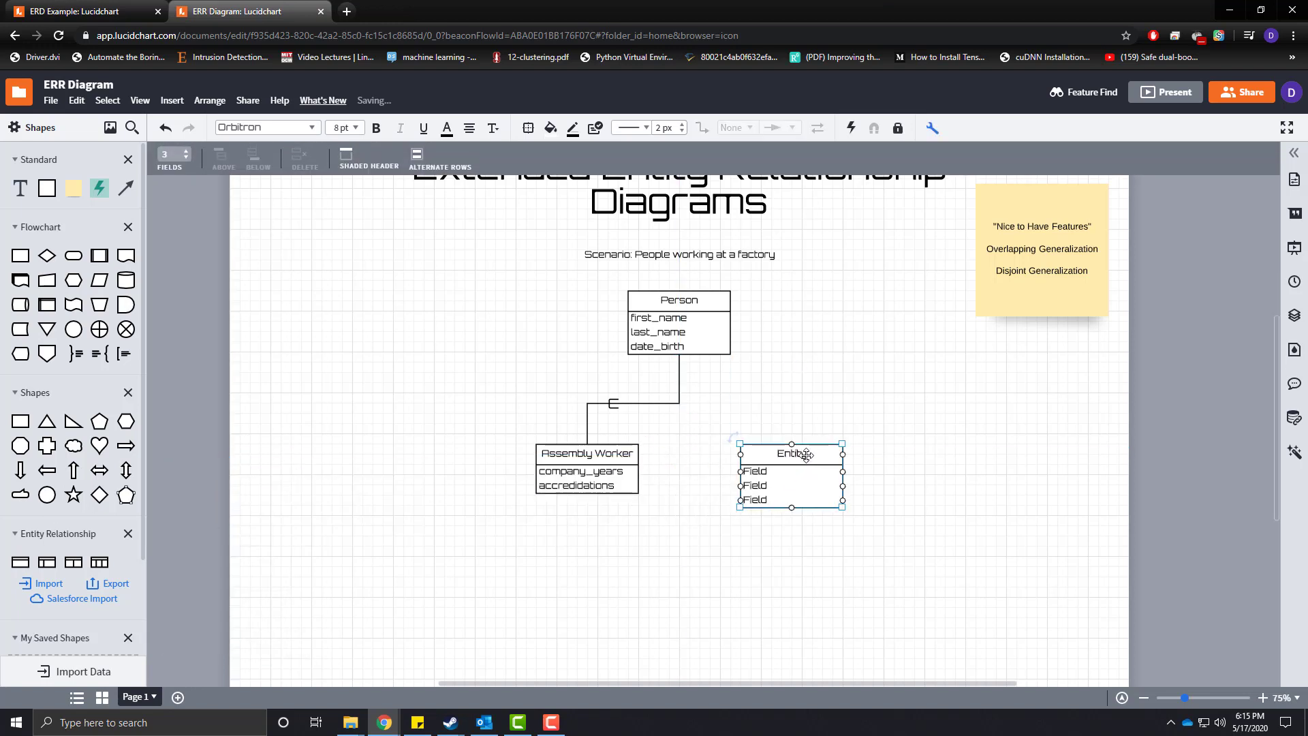
text(E)
text(Managers)
- Give Managers the single field Specialized_field, deleting the extra Field rows
click(781, 472)
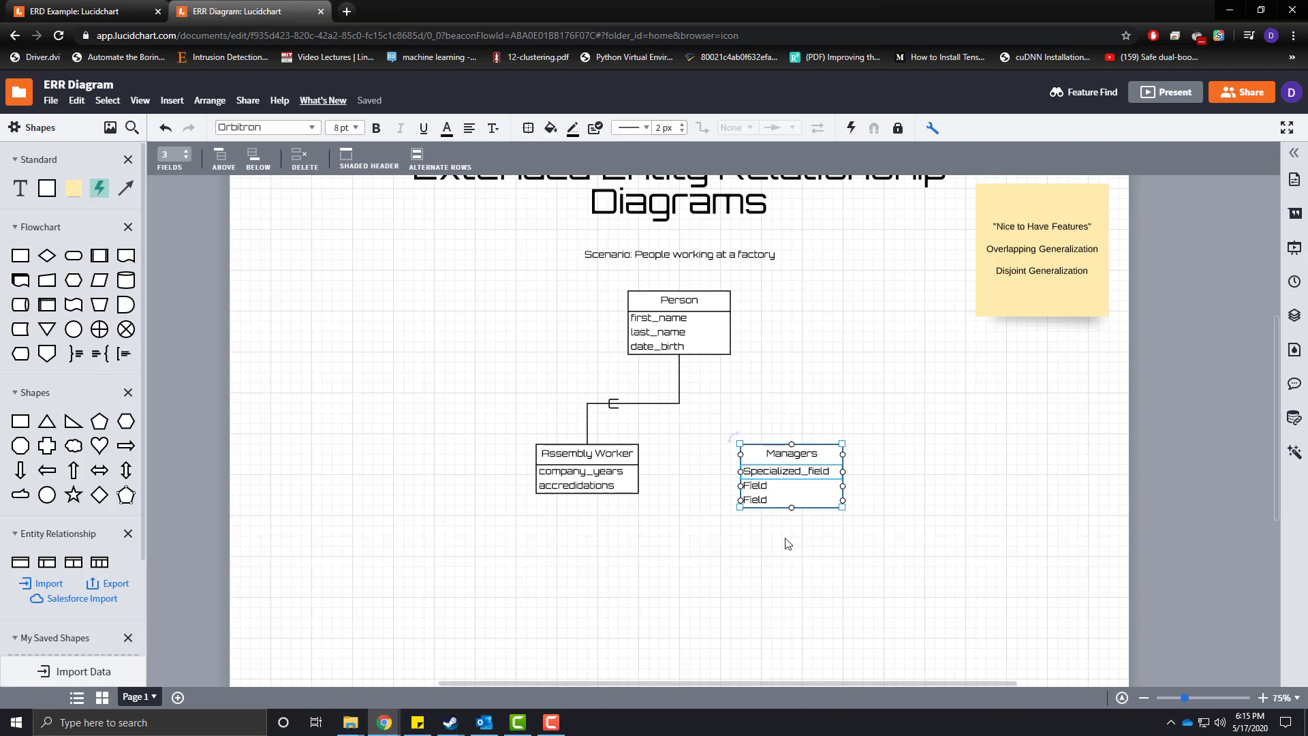
click(759, 486)
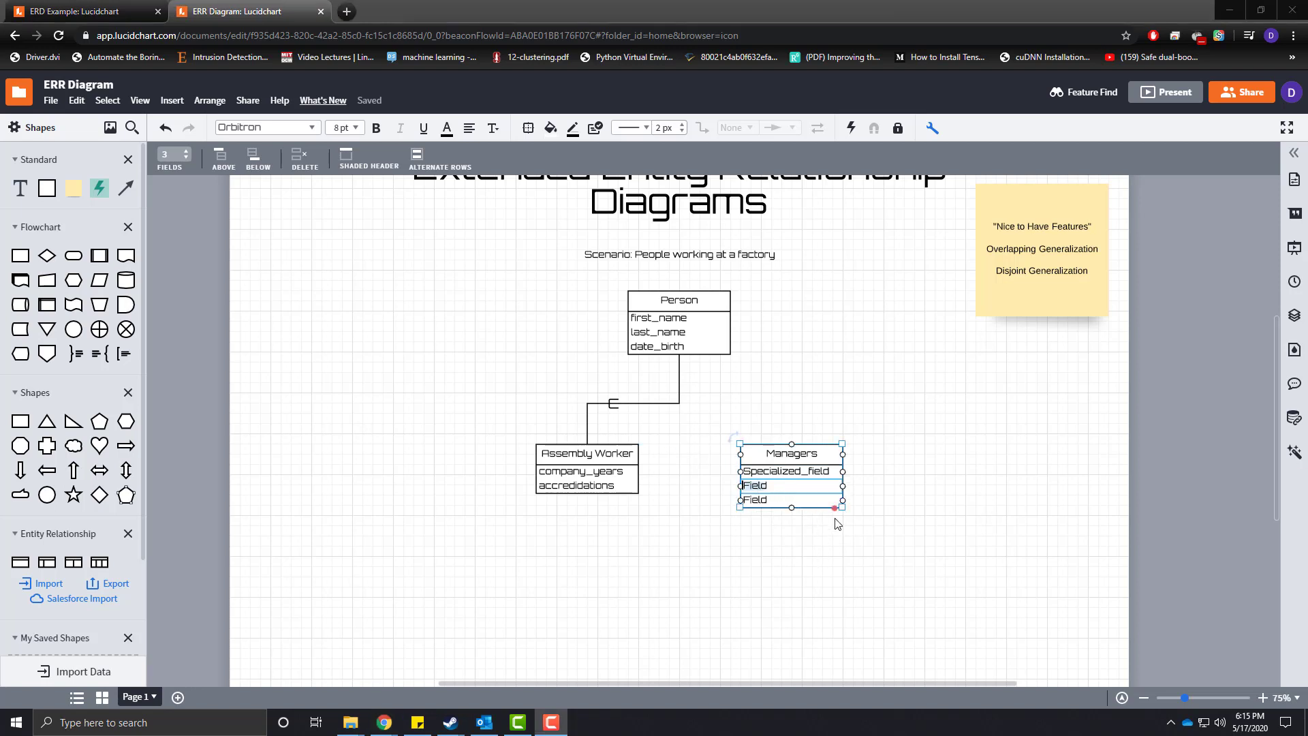
click(804, 488)
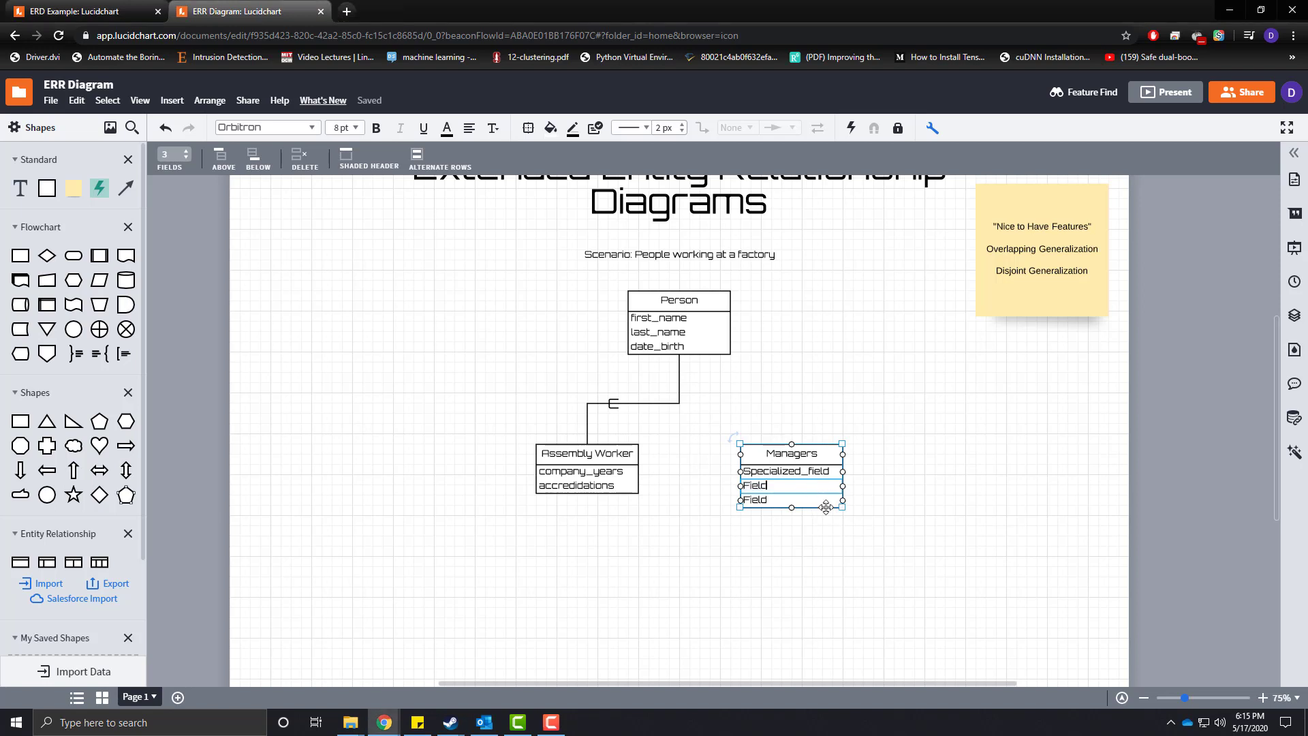
click(780, 486)
click(780, 486)
click(304, 164)
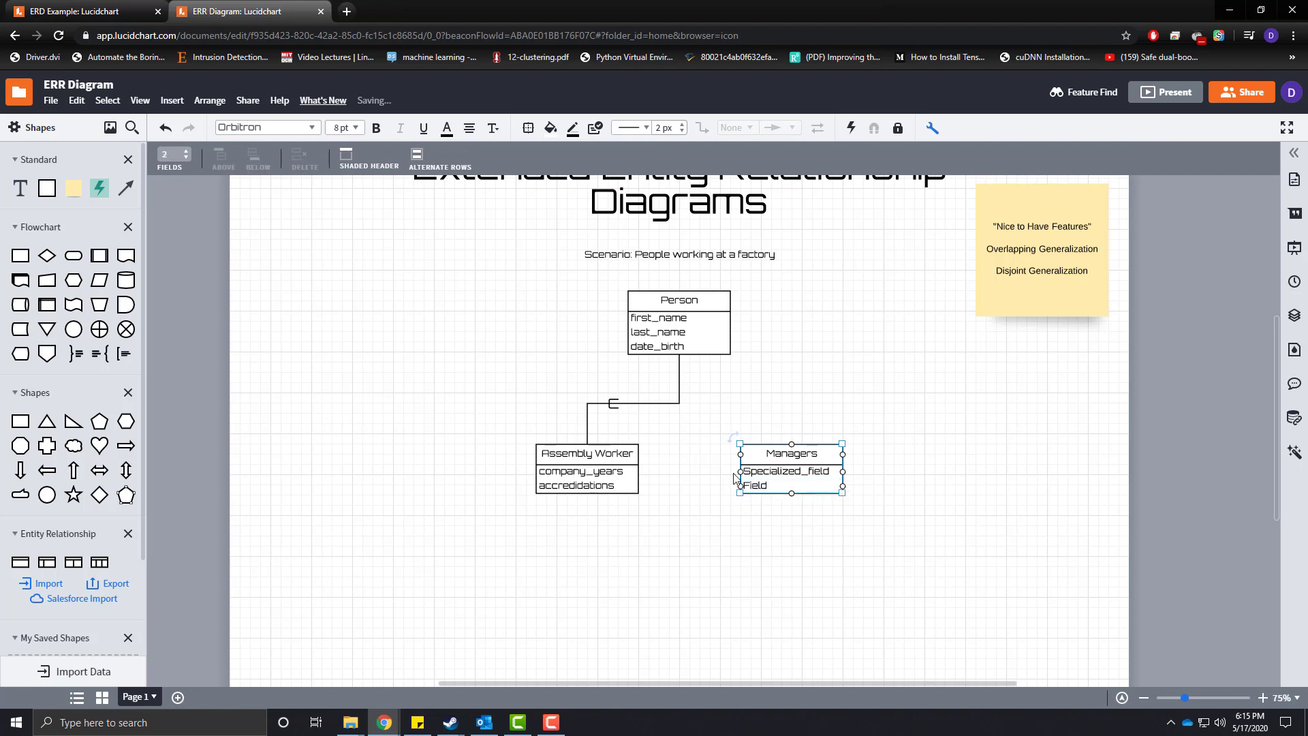
click(772, 488)
click(304, 164)
- Shift Managers slightly left and connect its top to Person
drag(805, 481, 785, 480)
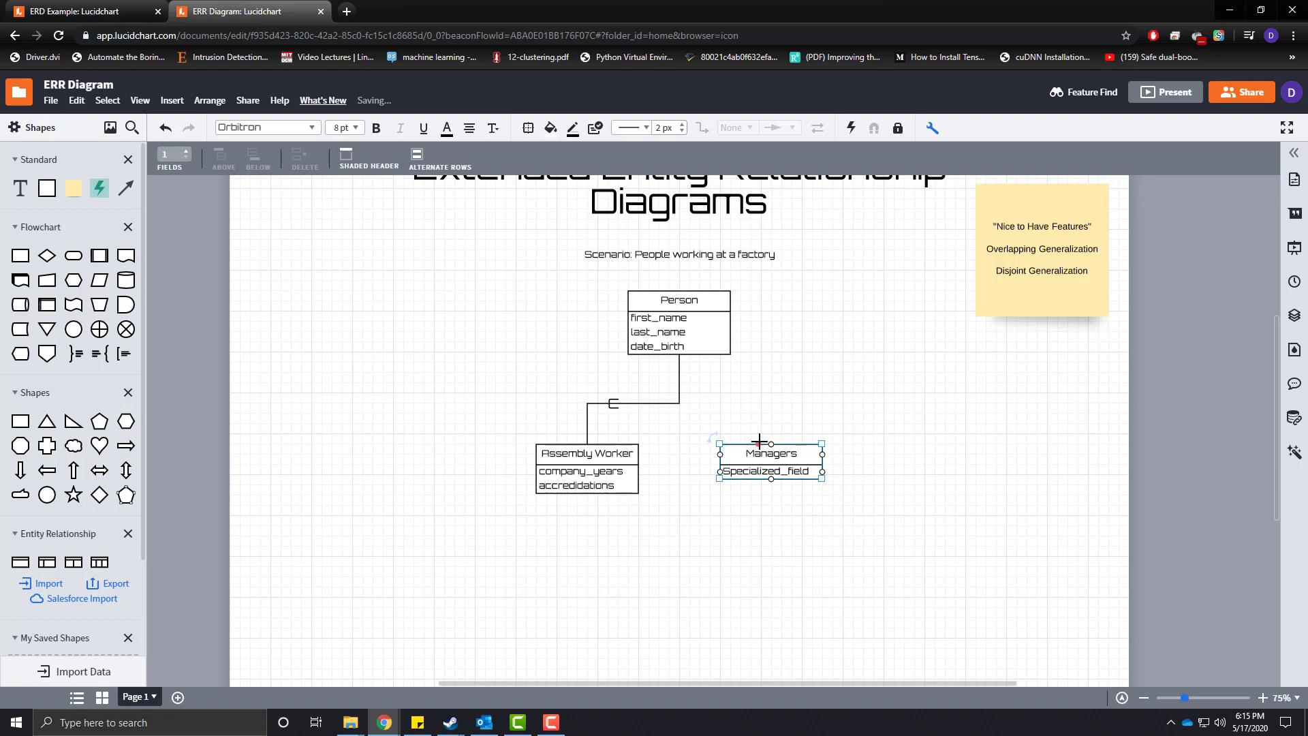
mouse_move(721, 454)
mouse_down()
mouse_move(703, 408)
mouse_move(712, 454)
mouse_up()
key(ctrl+z)
drag(774, 441, 682, 354)
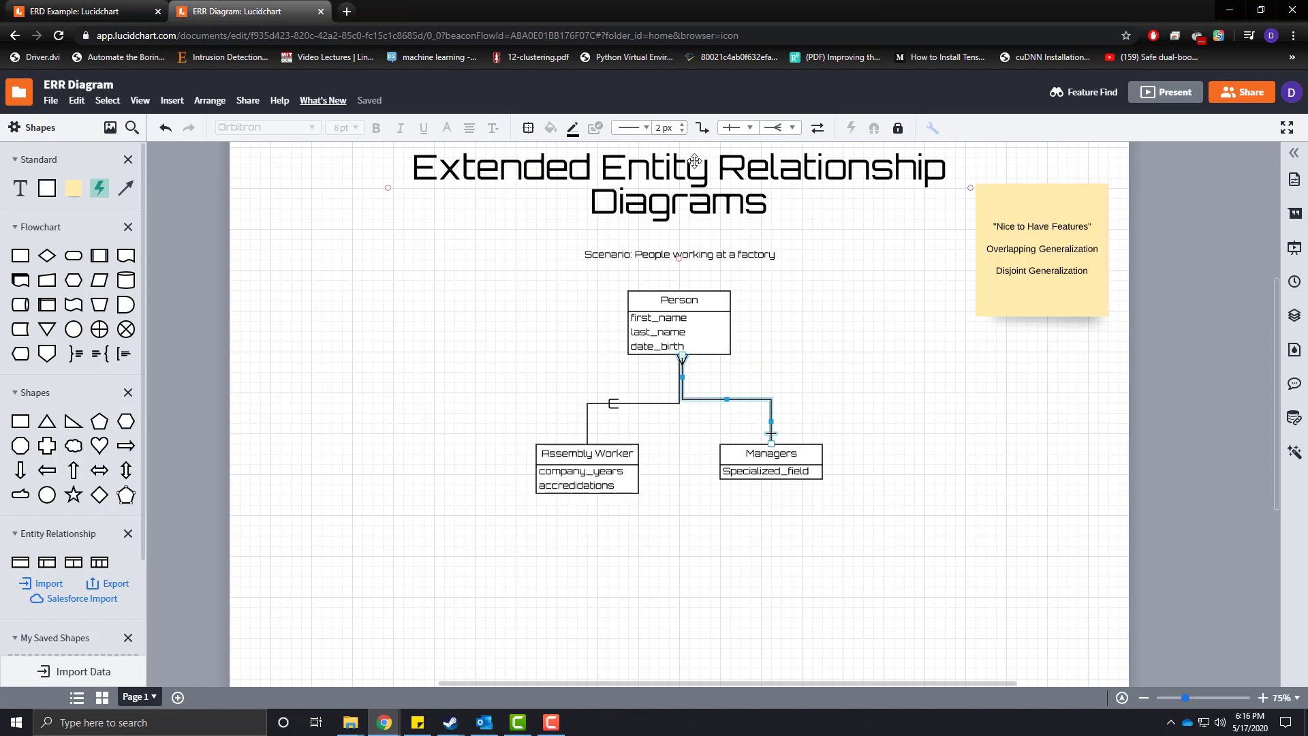
- Set both ends of the Person–Managers line to None
click(793, 129)
click(784, 149)
click(746, 133)
click(736, 148)
- Copy the subset symbol, rotate it, and place it on the Managers connector
click(895, 428)
click(613, 403)
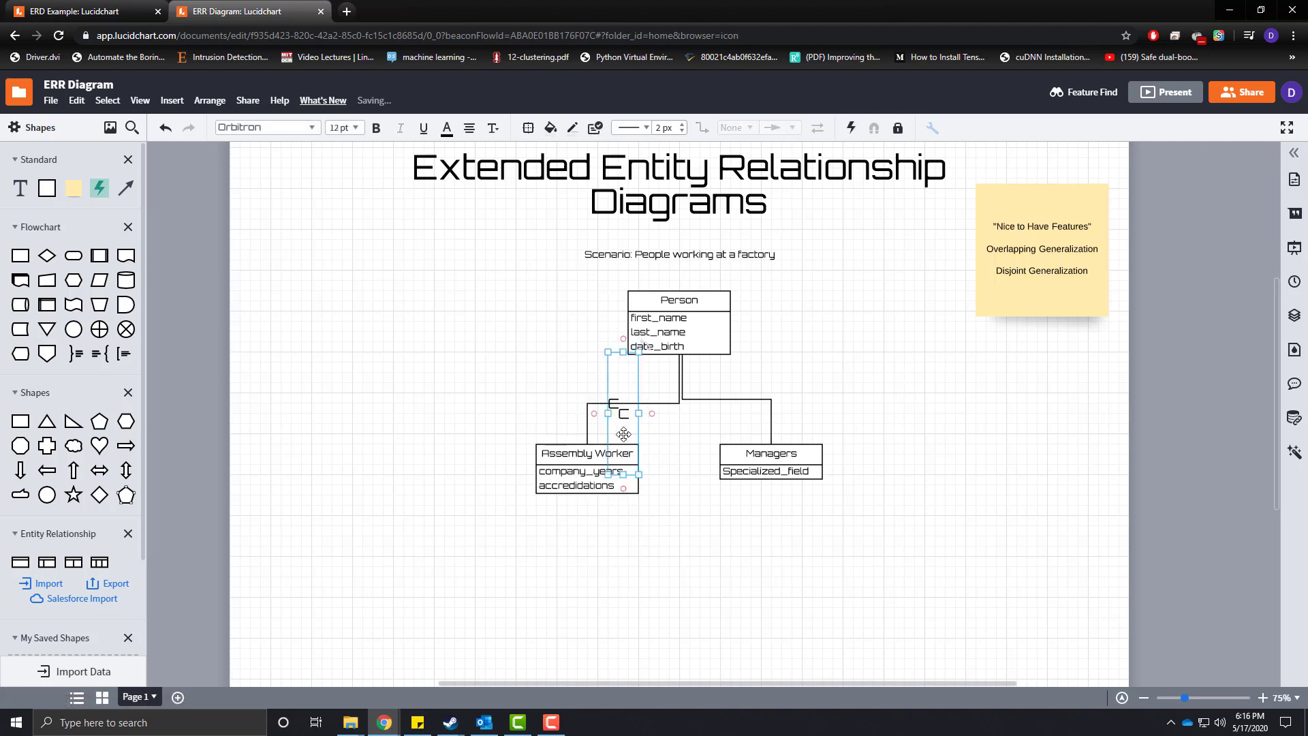
drag(619, 425, 796, 416)
drag(808, 330, 727, 382)
drag(796, 407, 771, 421)
click(929, 410)
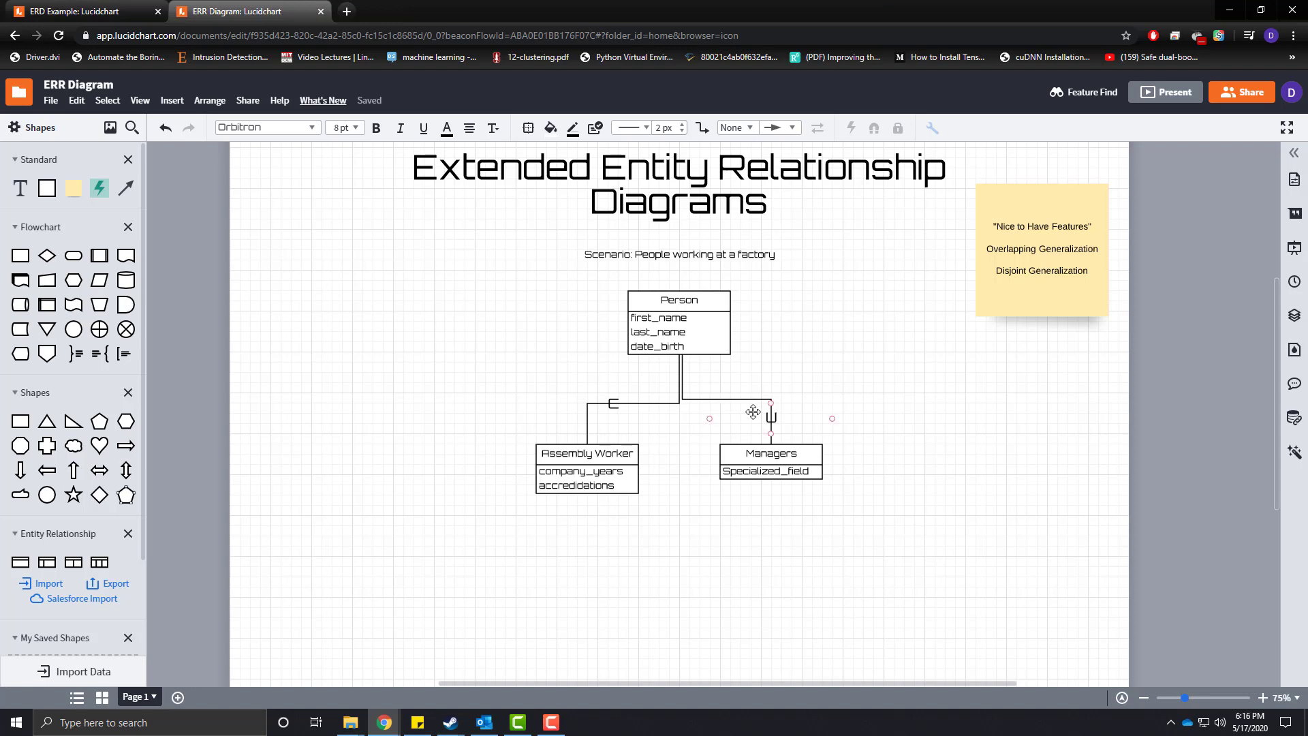
- Rename the Managers entity to Manager
click(810, 455)
click(810, 455)
key(BackSpace)
click(768, 595)
click(606, 473)
click(762, 447)
click(688, 516)
click(777, 477)
click(764, 604)
- Add an 'o' circle below Person and reattach the Assembly Worker connector to it
click(1061, 250)
click(798, 402)
click(670, 323)
click(593, 471)
click(689, 462)
drag(66, 332, 680, 403)
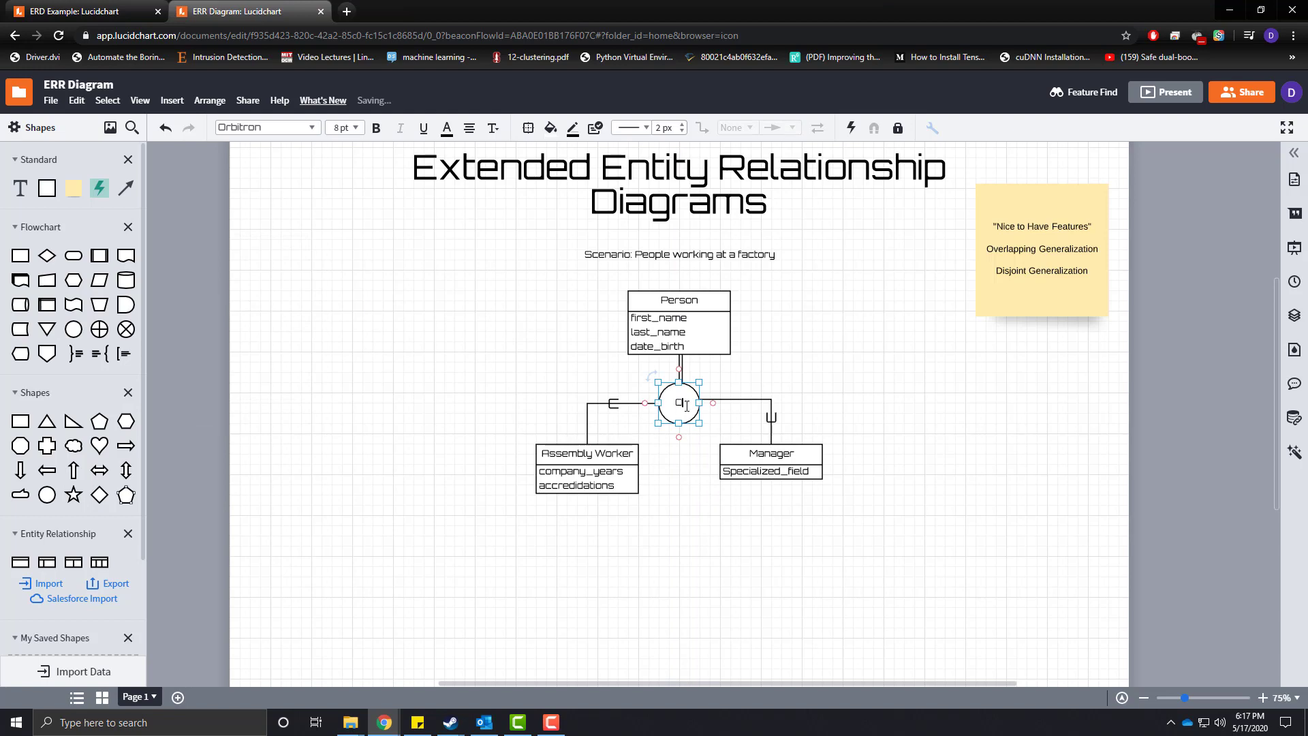
click(682, 361)
click(651, 403)
drag(679, 353, 657, 402)
click(676, 499)
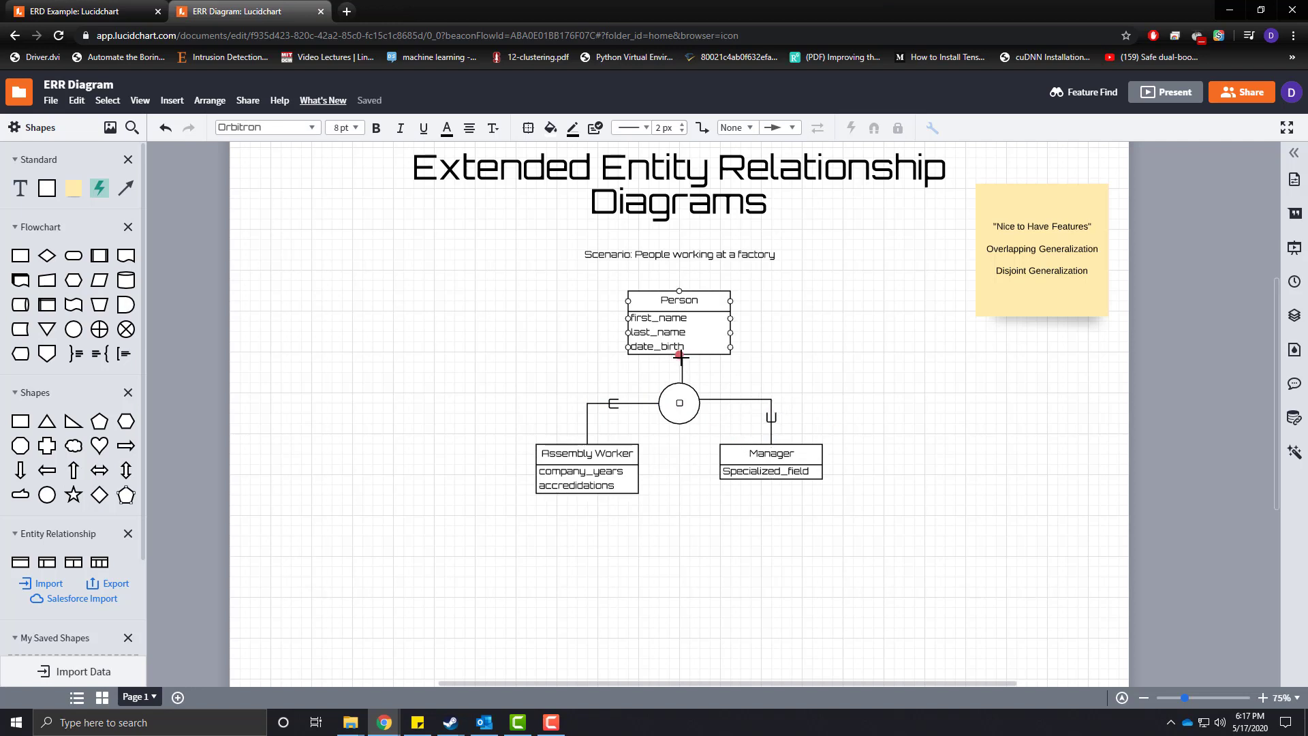
- Rotate Manager's subset symbol sideways and set it on the line right of the circle
drag(680, 356, 702, 382)
key(ctrl+z)
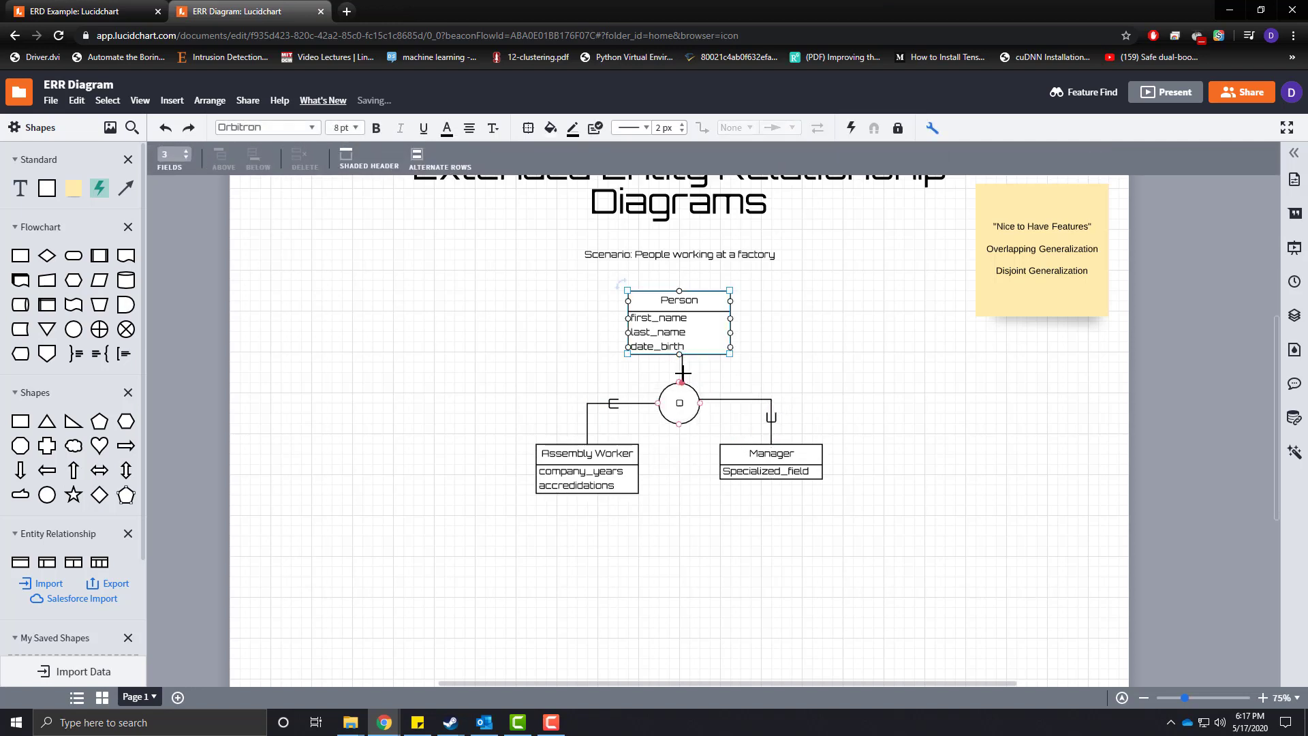
click(683, 381)
click(727, 404)
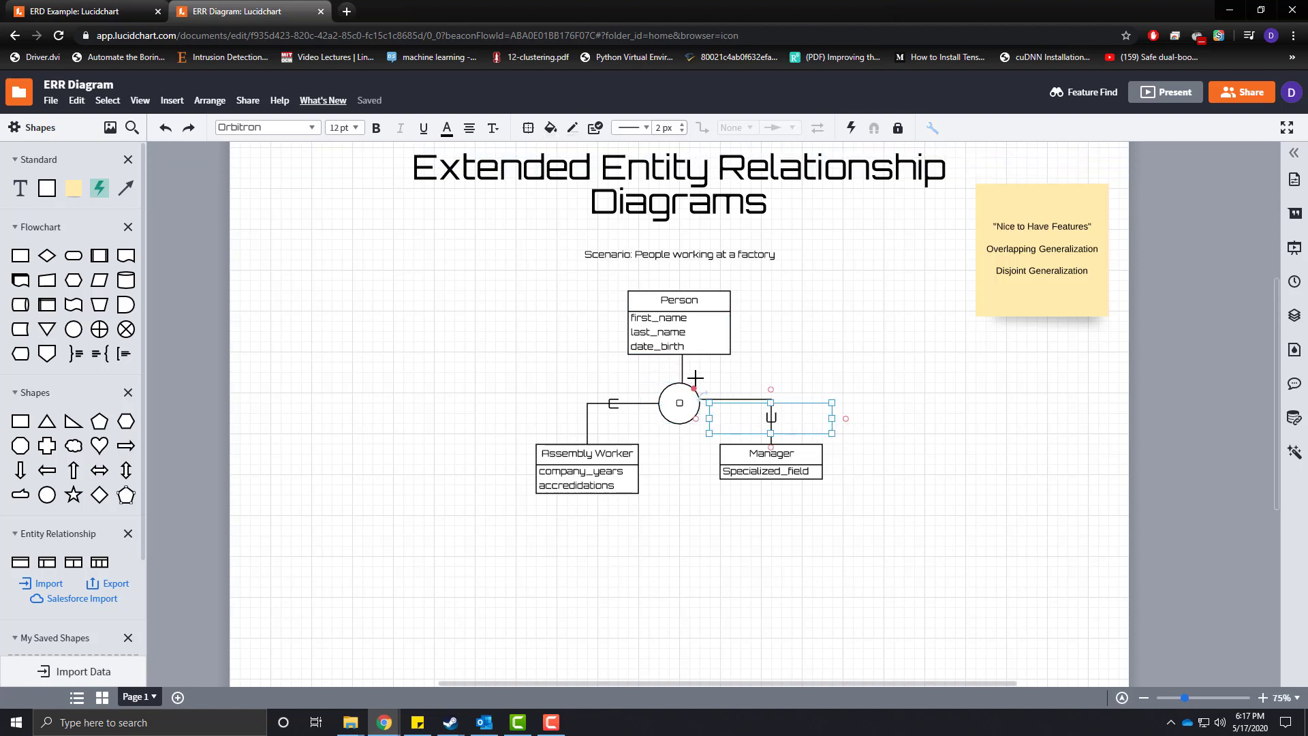
mouse_move(700, 398)
mouse_down()
mouse_move(690, 371)
mouse_move(700, 360)
mouse_move(700, 403)
mouse_up()
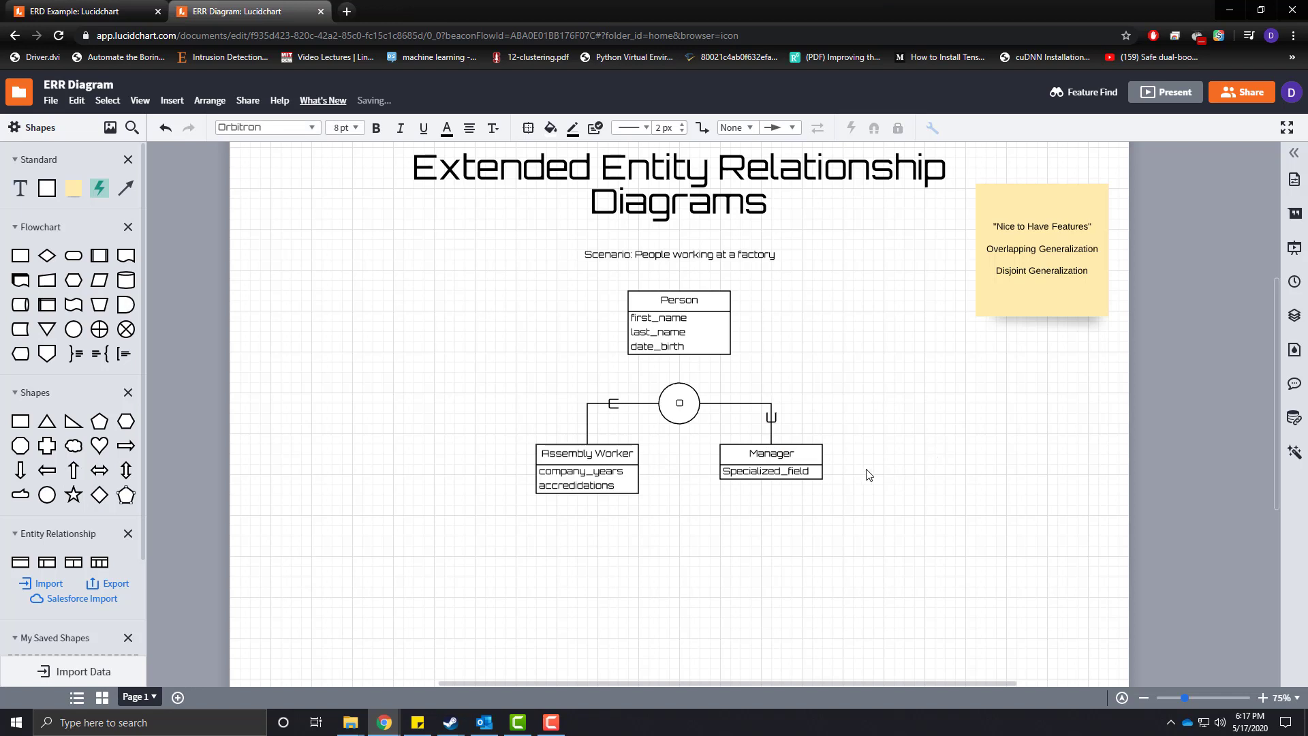
click(777, 419)
drag(777, 420, 803, 397)
drag(703, 368, 767, 451)
drag(780, 394, 753, 407)
click(950, 420)
- Join Person's bottom to the circle's top with a line, setting both endpoints to None
drag(679, 355, 680, 382)
click(680, 368)
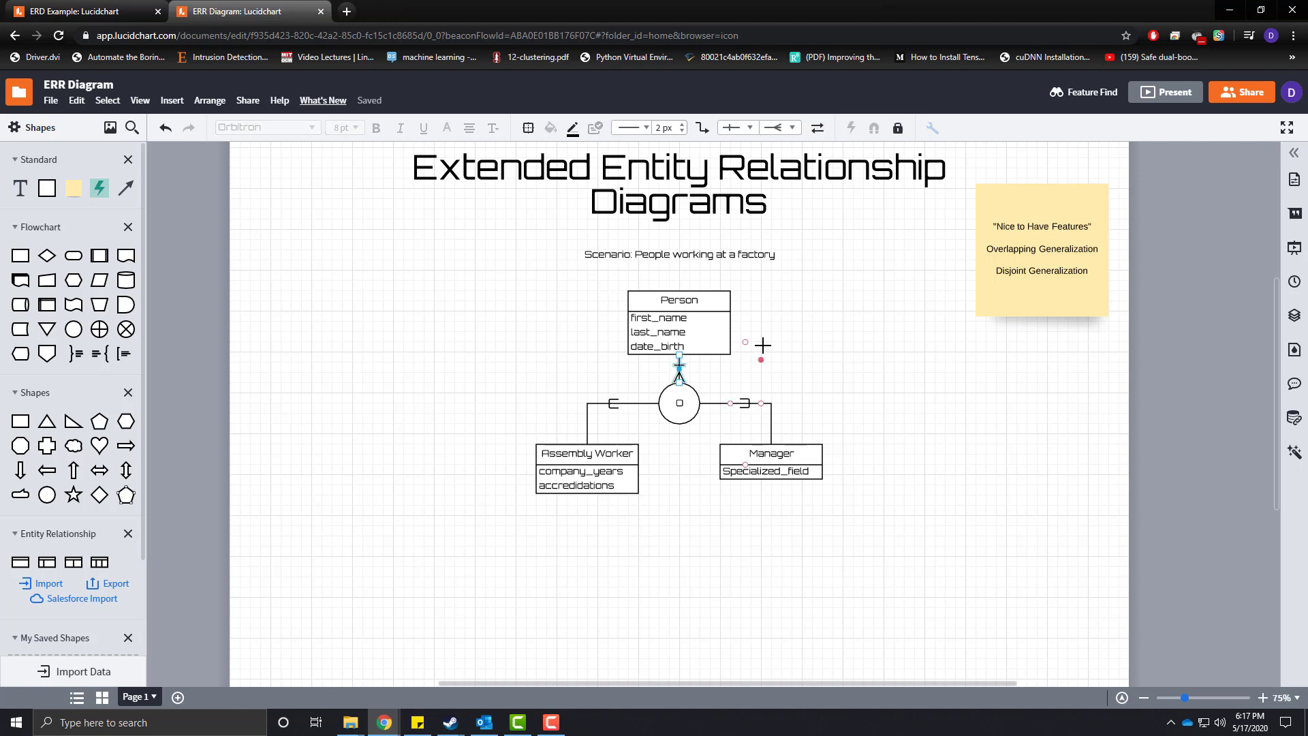
click(793, 129)
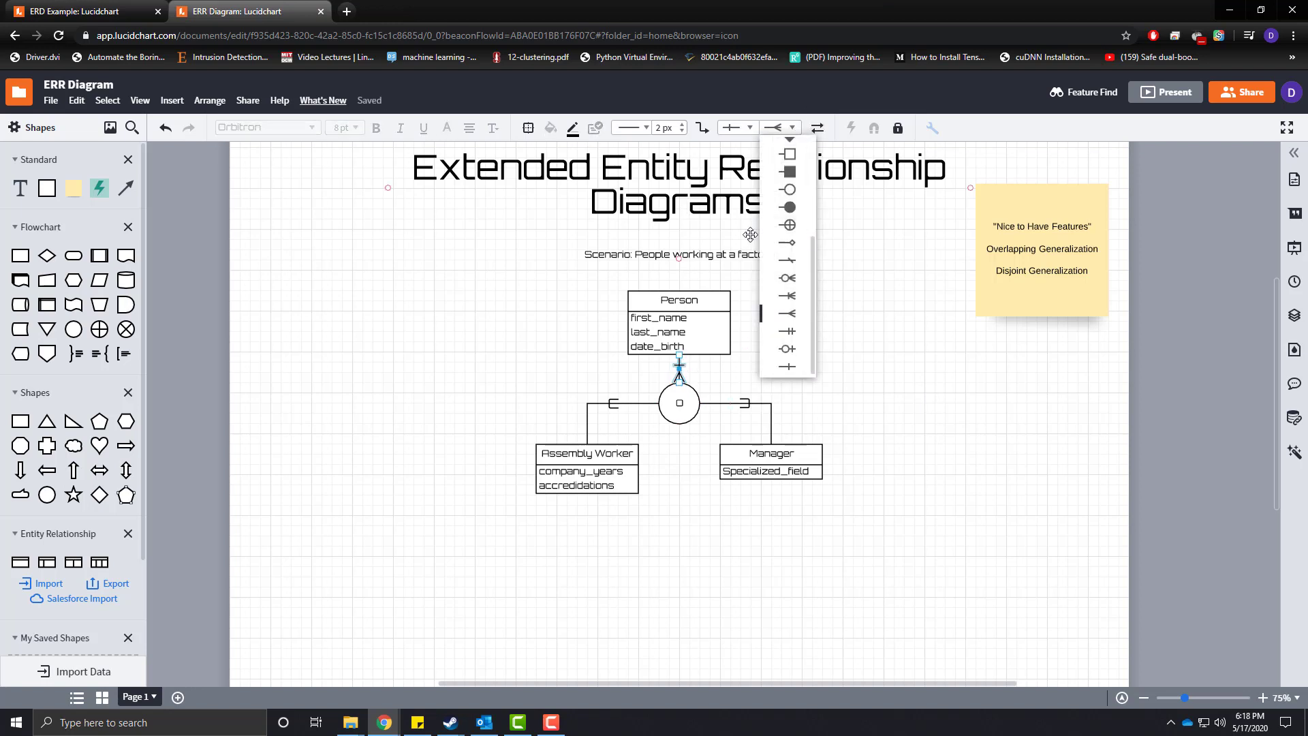
scroll(787, 252, up, 5)
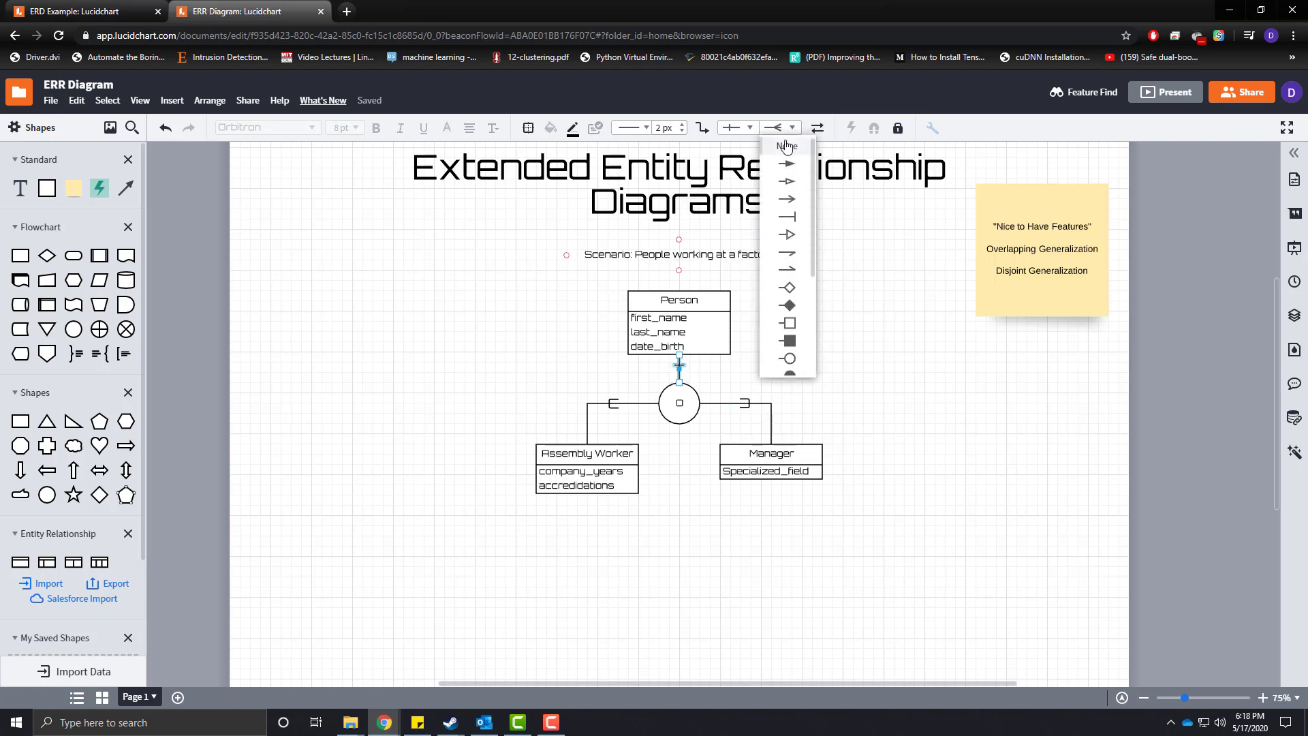
click(784, 143)
click(742, 128)
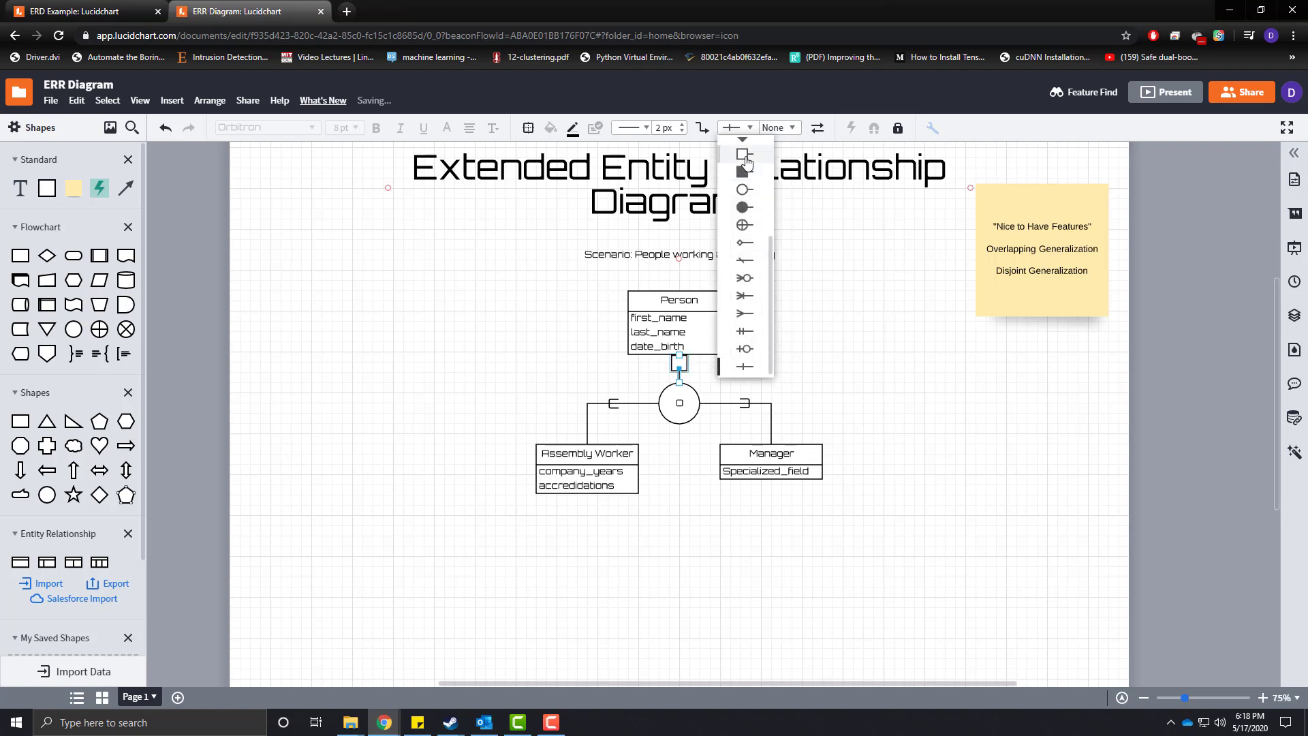
click(745, 146)
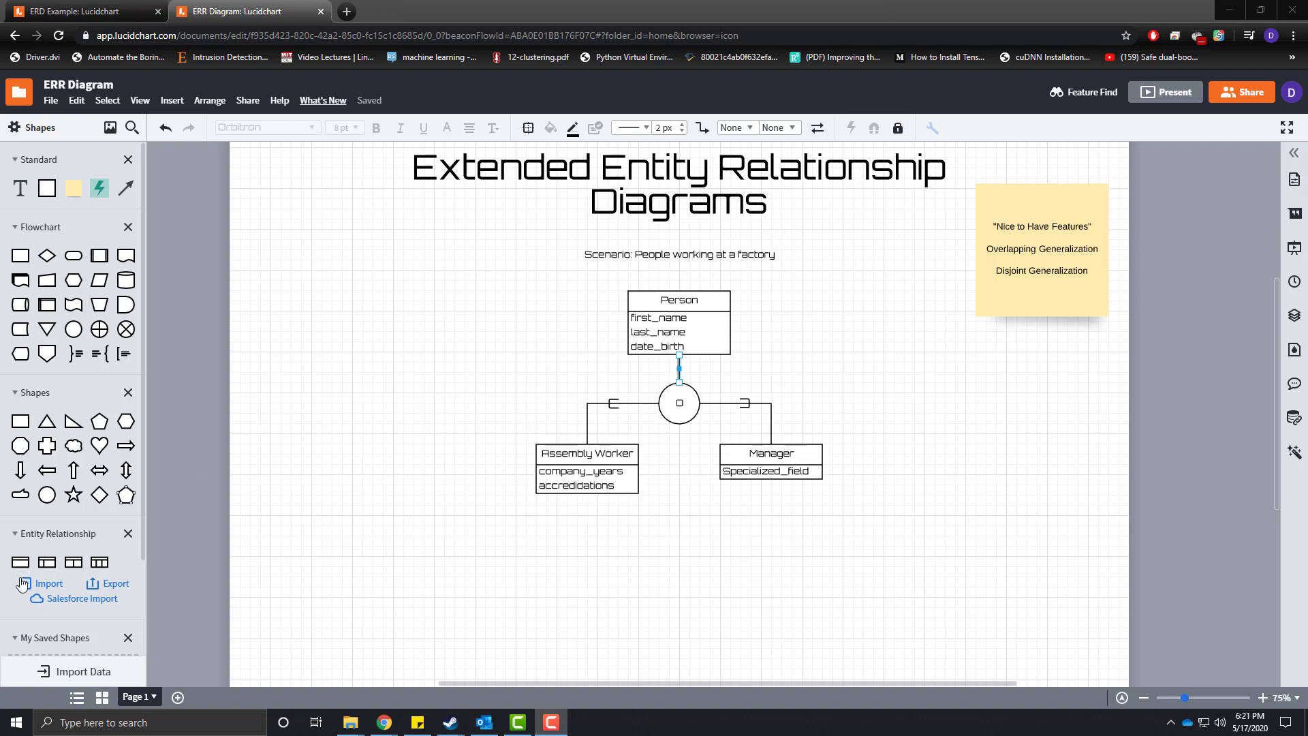
- Add an entity table below Assembly Worker and title it Fulltime
drag(20, 561, 533, 550)
click(528, 526)
click(607, 552)
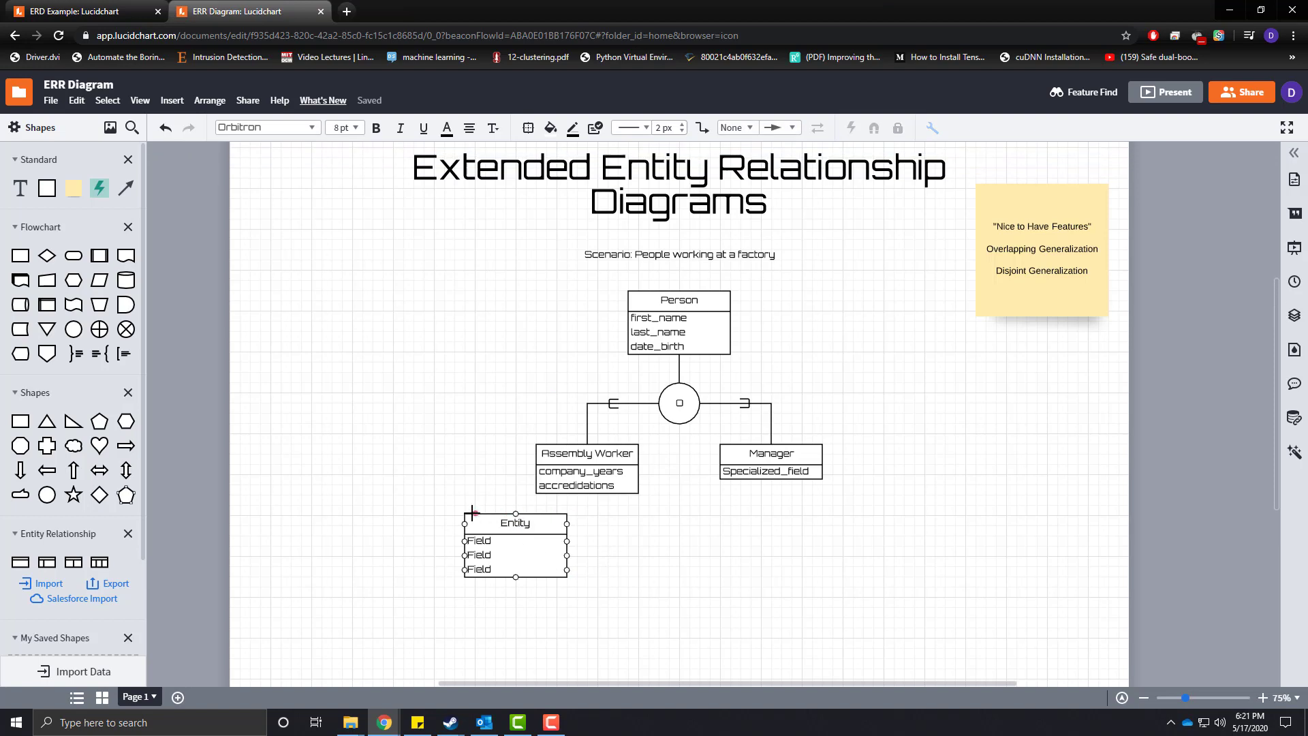
drag(533, 514, 533, 546)
click(544, 560)
key(ctrl+a)
text(Aullto)
text(ime)
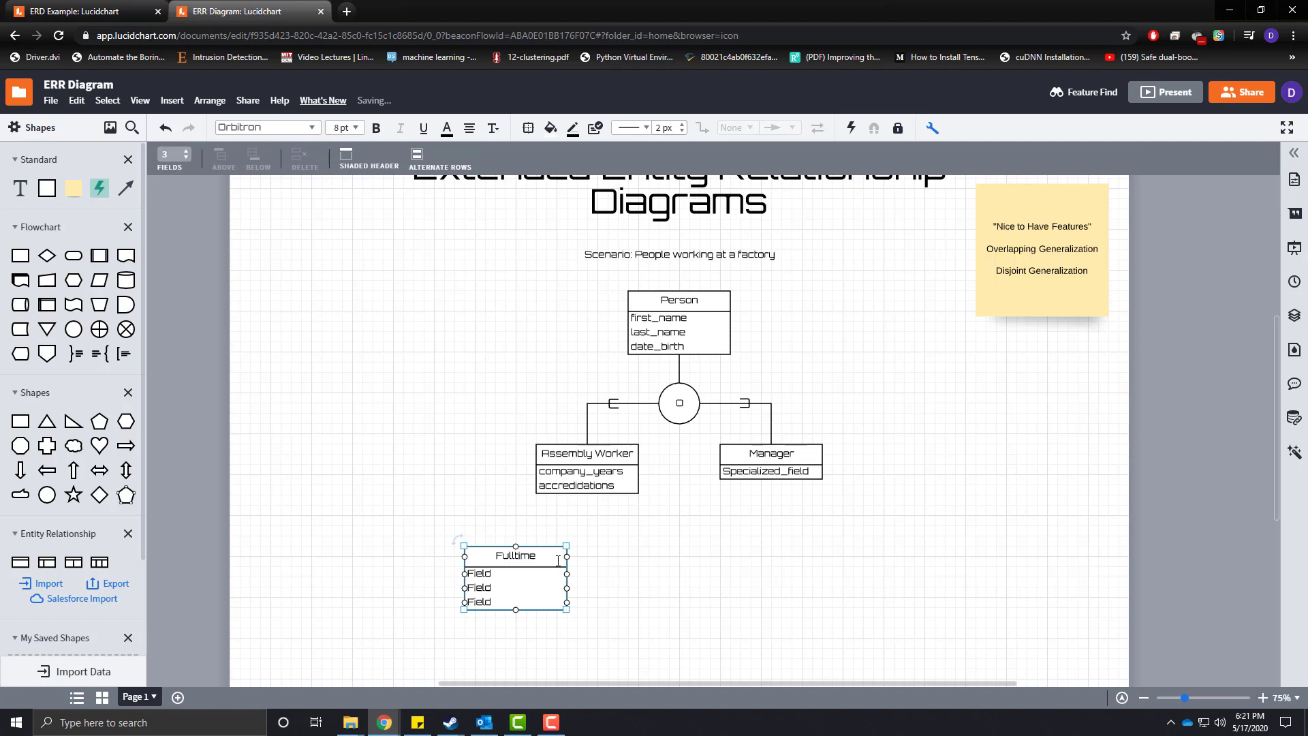
click(616, 628)
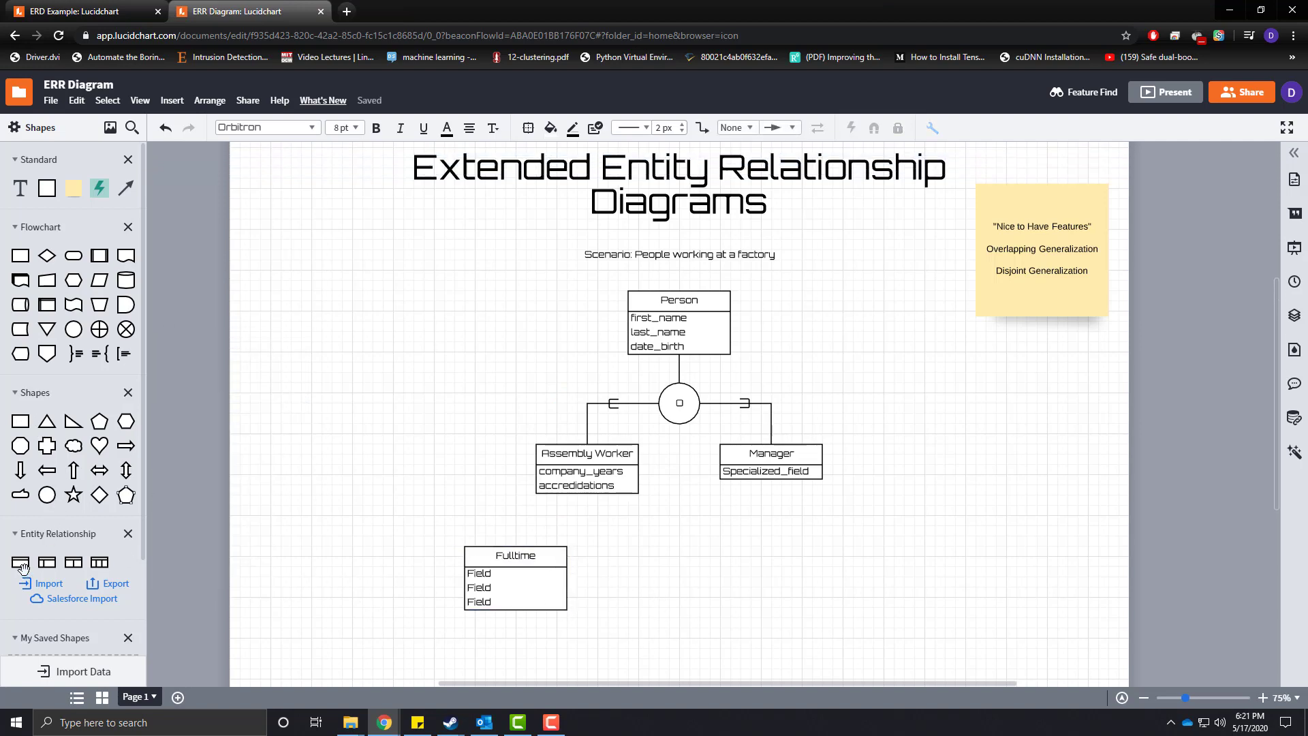
- Add a second entity table beside Fulltime titled Contractor
drag(20, 562, 660, 579)
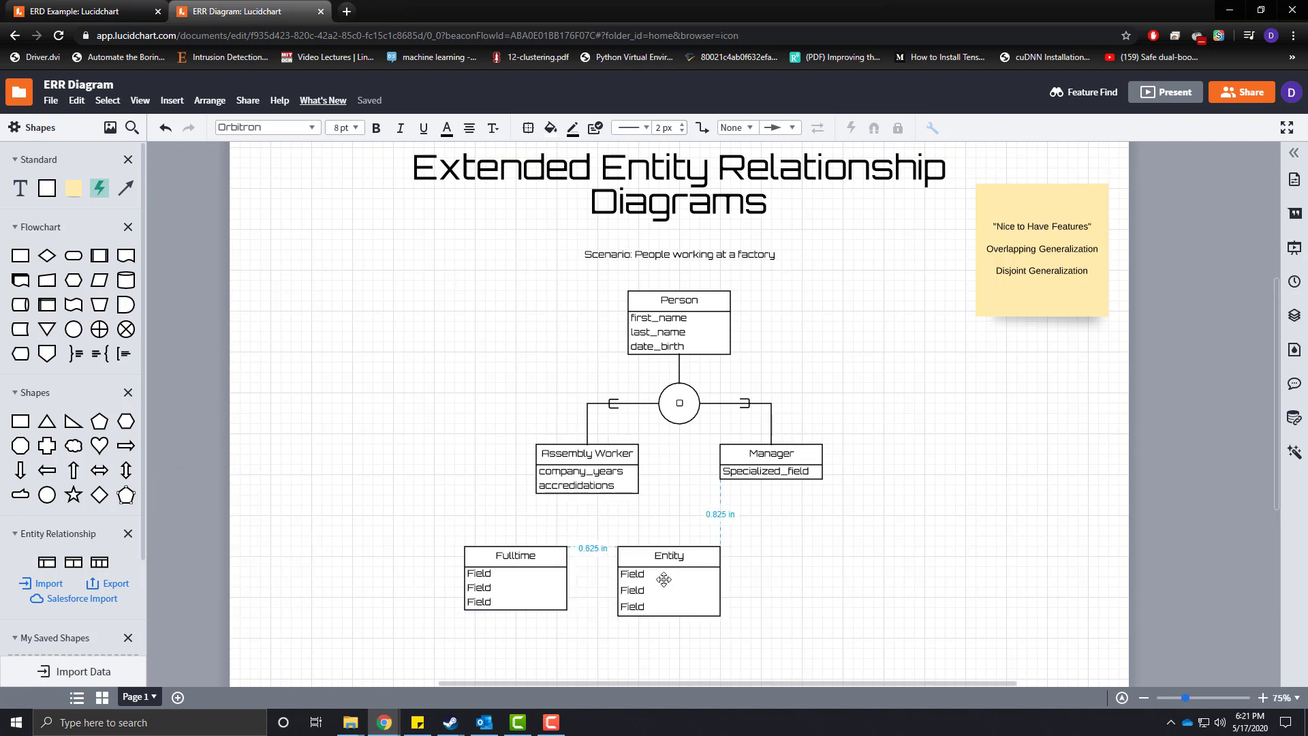
text(Contractor)
click(768, 611)
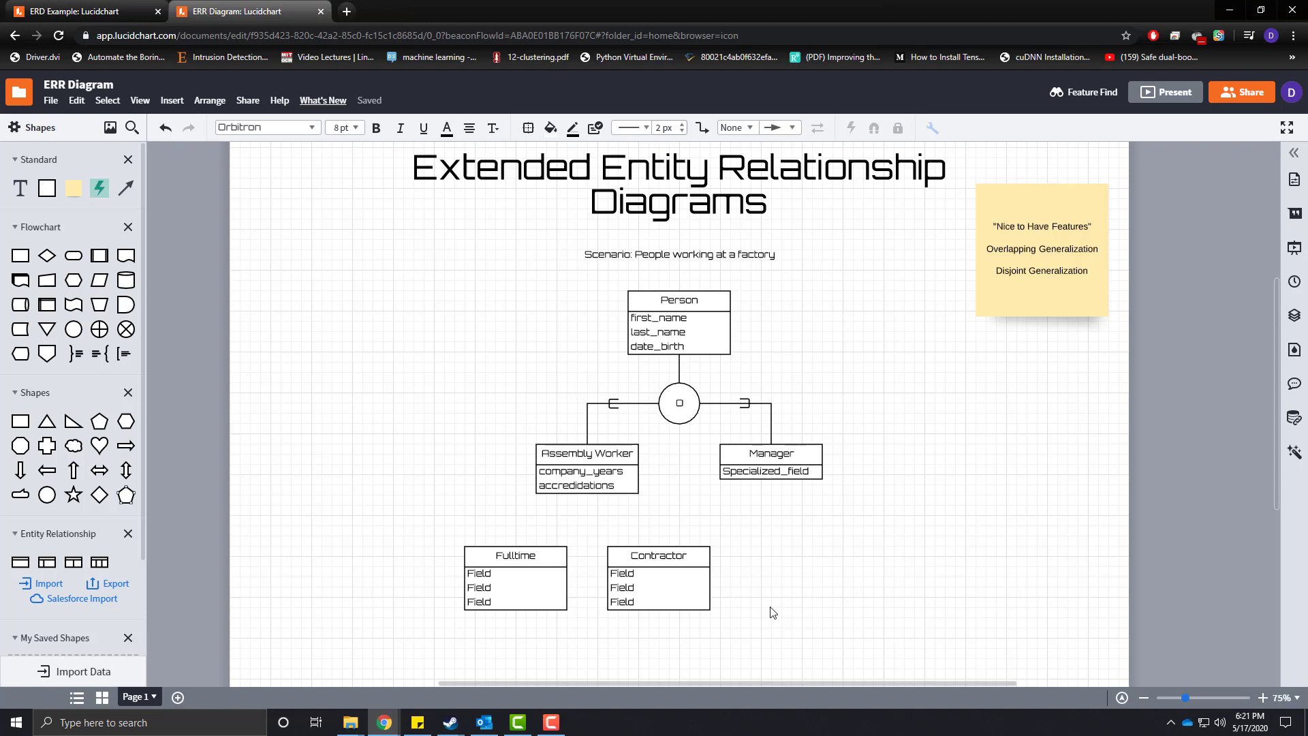
- Reduce Fulltime to salary and benefits by deleting its leftover Field row
click(503, 576)
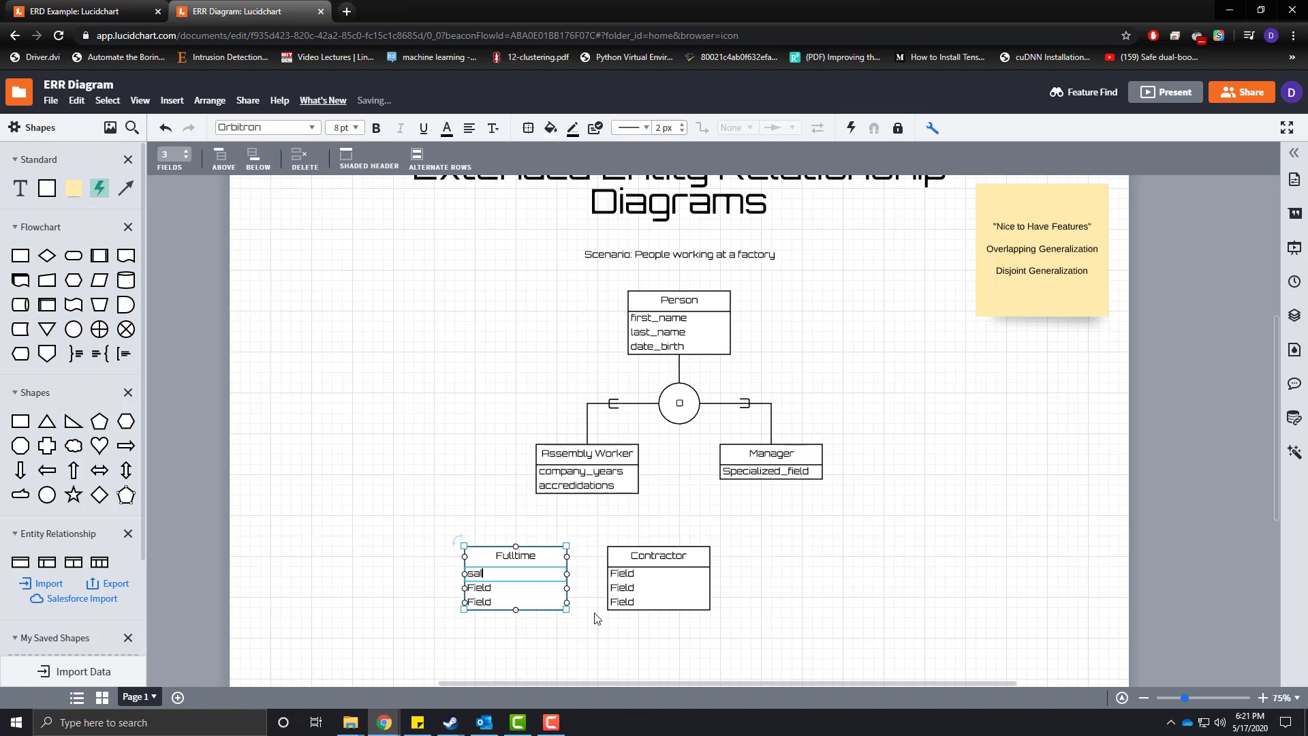
click(518, 588)
key(Delete)
key(Delete)
key(Delete)
key(Delete)
key(Delete)
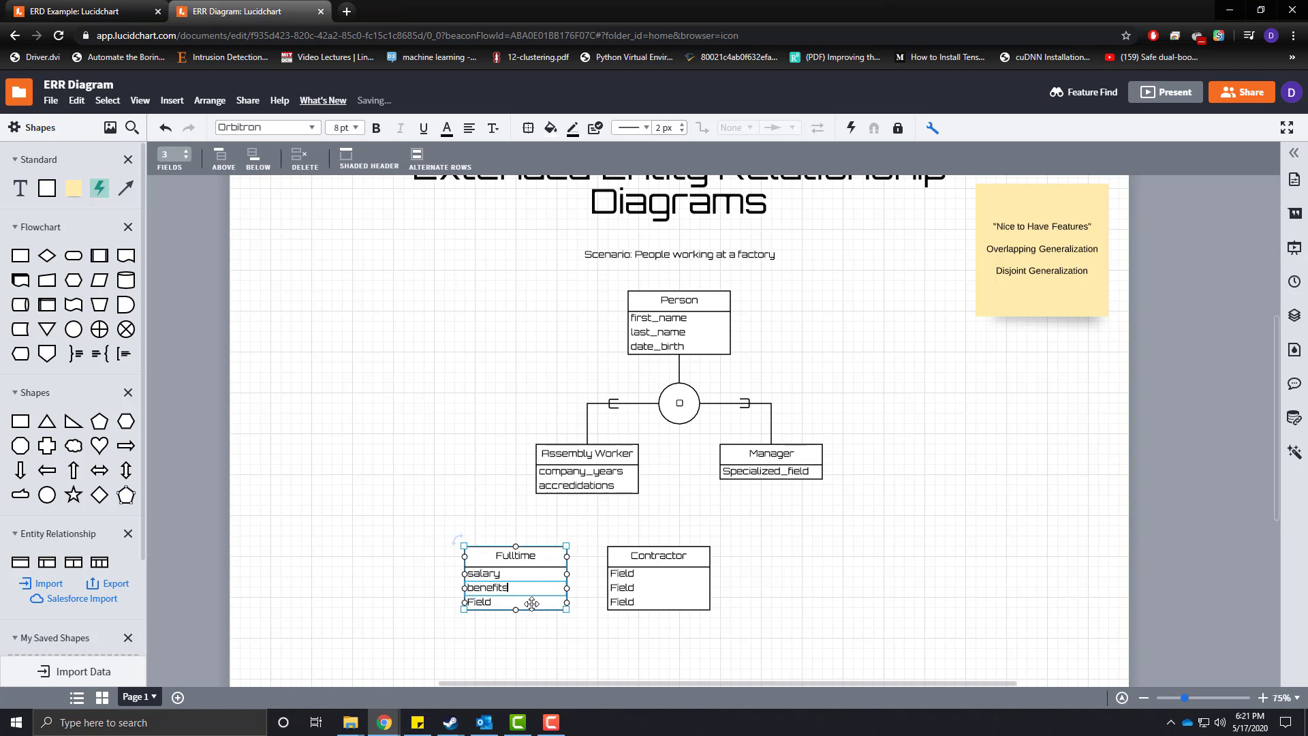
click(527, 604)
click(305, 159)
- Rename Contractor's first field to hourly_rate and delete its two extra Field rows
click(652, 576)
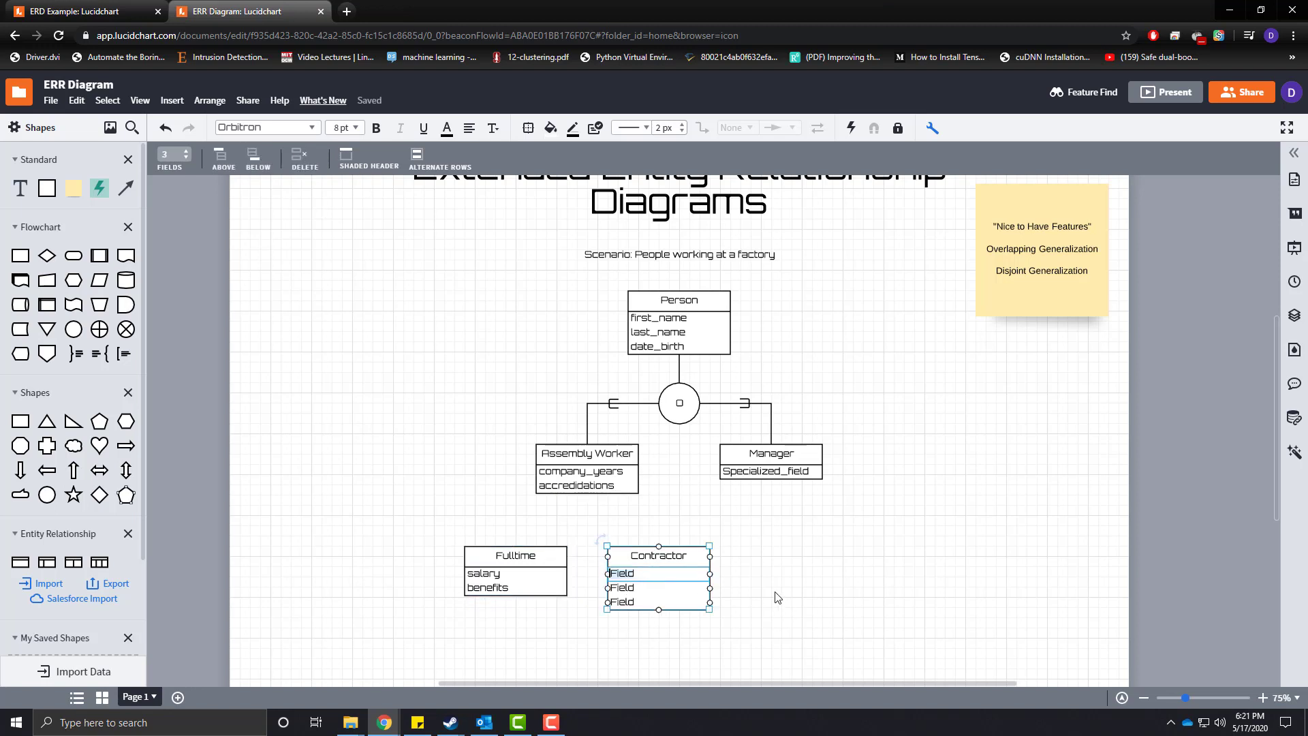
key(BackSpace)
text(hourly_rate)
click(660, 592)
click(818, 615)
click(661, 596)
click(655, 599)
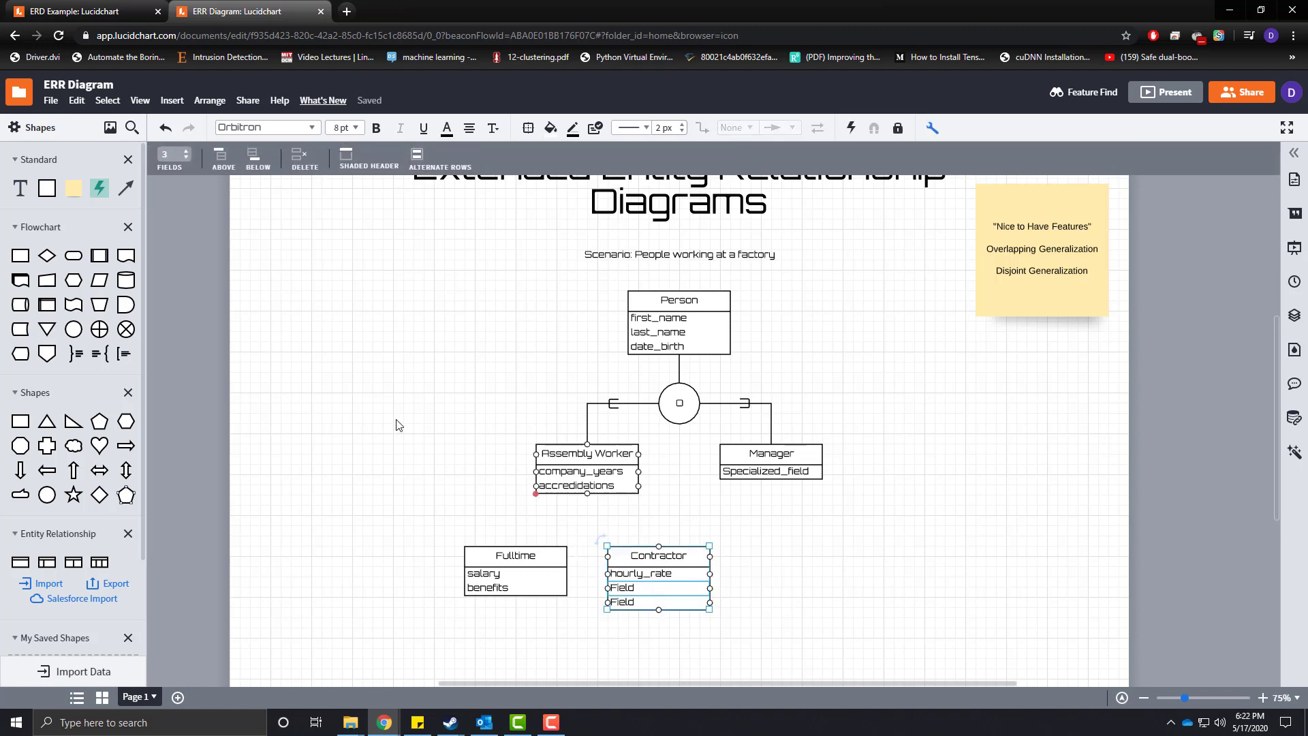
click(300, 156)
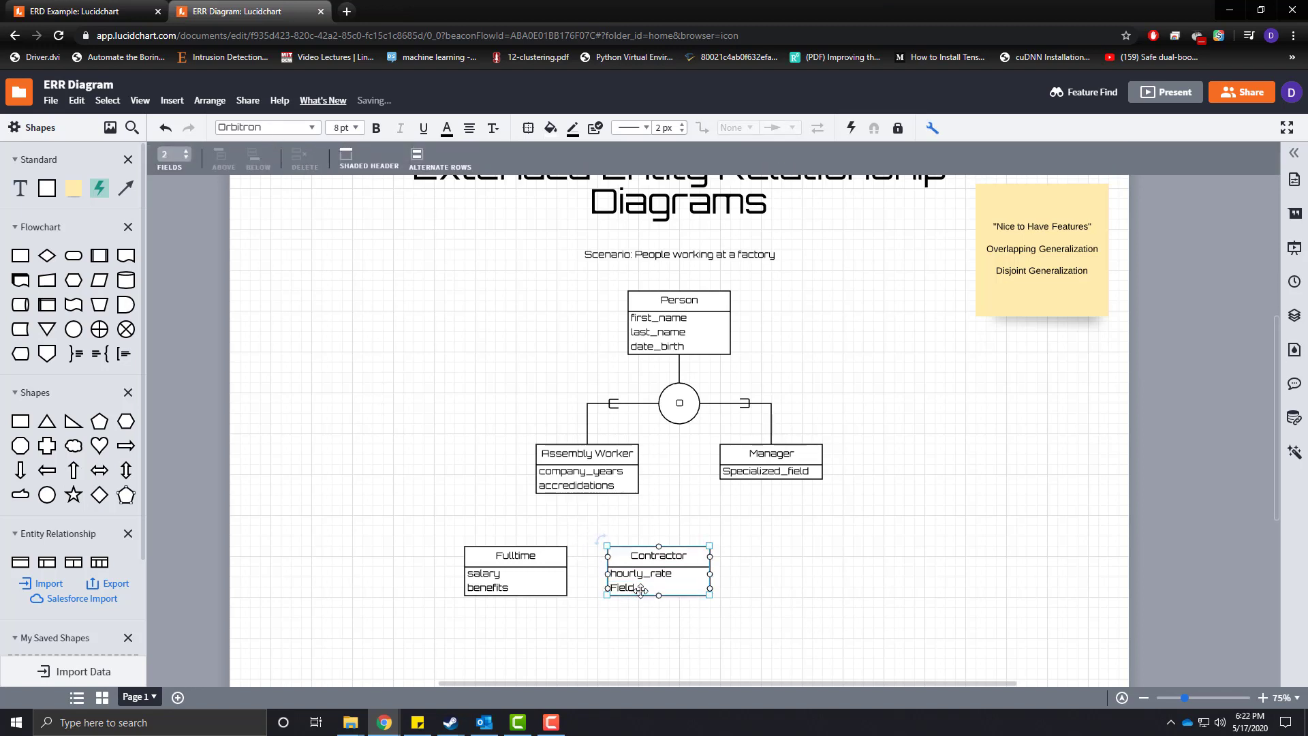
click(304, 160)
- Reposition the Fulltime and Contractor tables below the subclass entities
scroll(838, 609, down, 1)
scroll(701, 604, down, 1)
scroll(713, 500, up, 1)
drag(690, 486, 706, 507)
drag(545, 484, 537, 504)
click(903, 538)
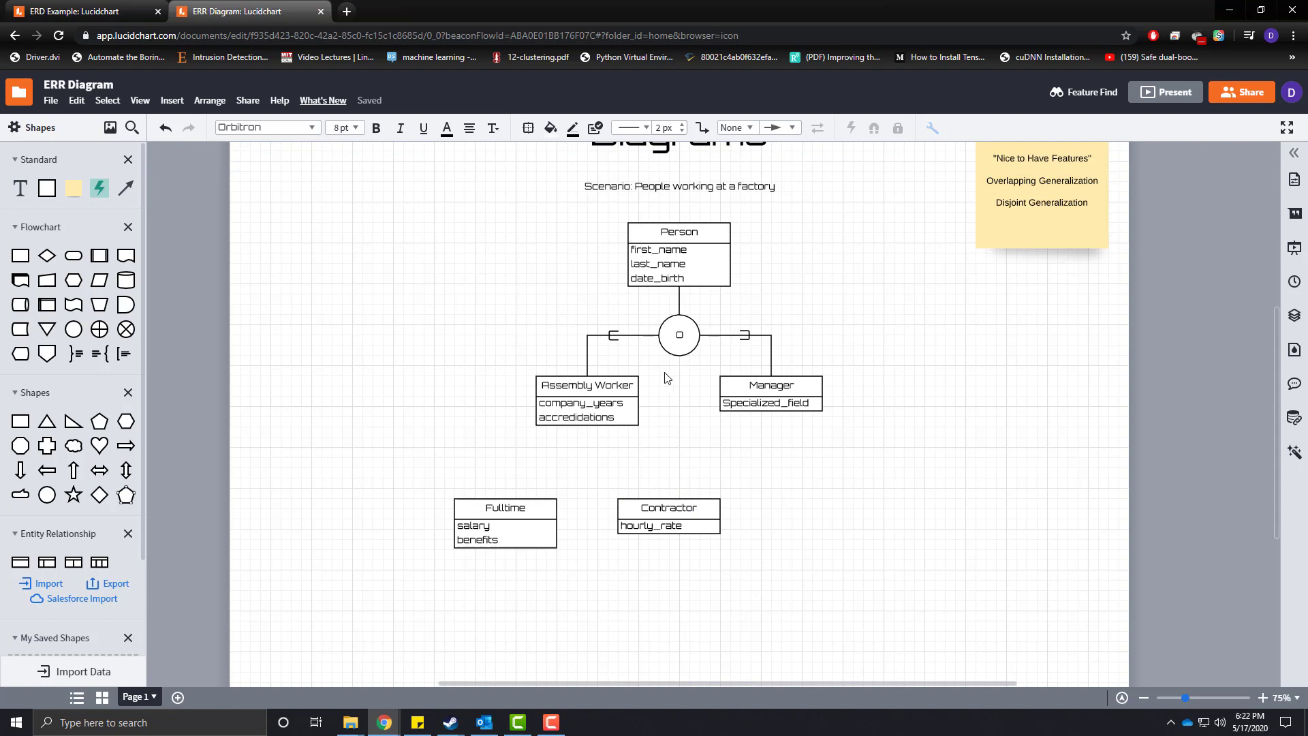
scroll(849, 450, up, 1)
click(653, 594)
click(507, 597)
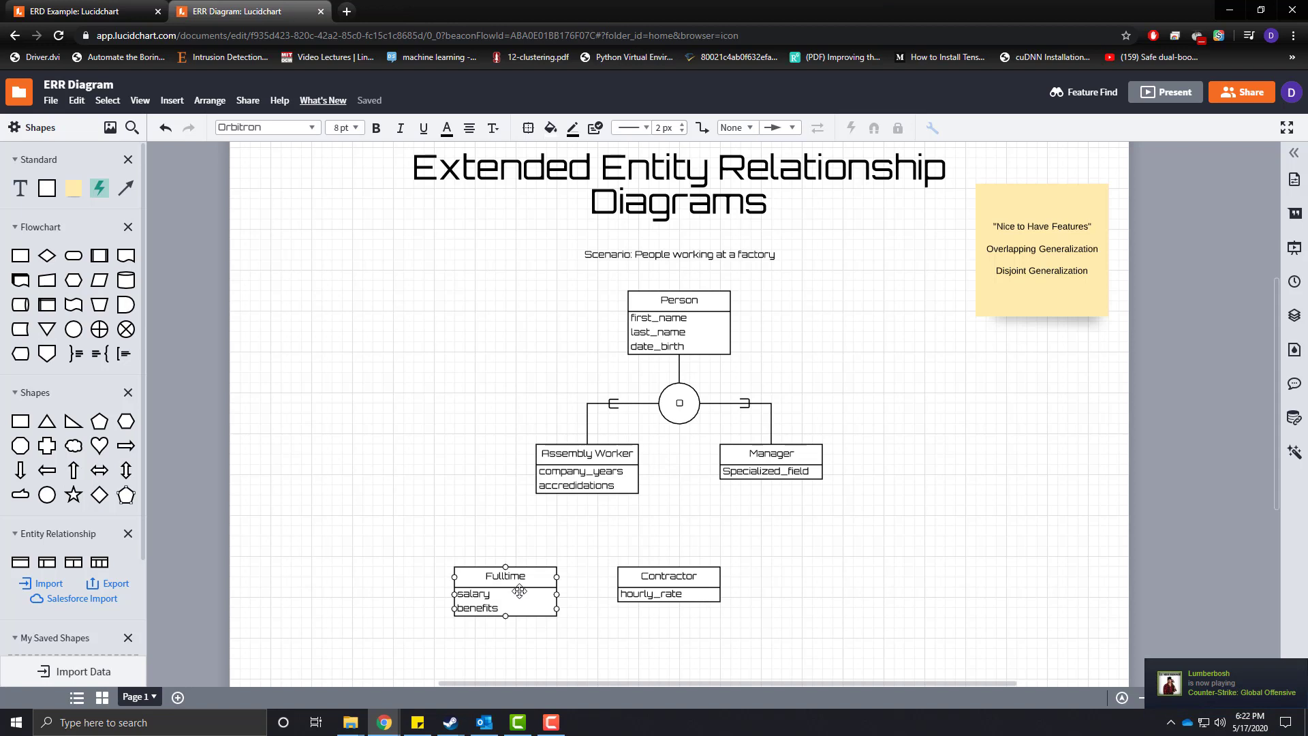
- Place a circle above Fulltime and Contractor, undoing an accidental connector
click(409, 445)
drag(75, 331, 587, 536)
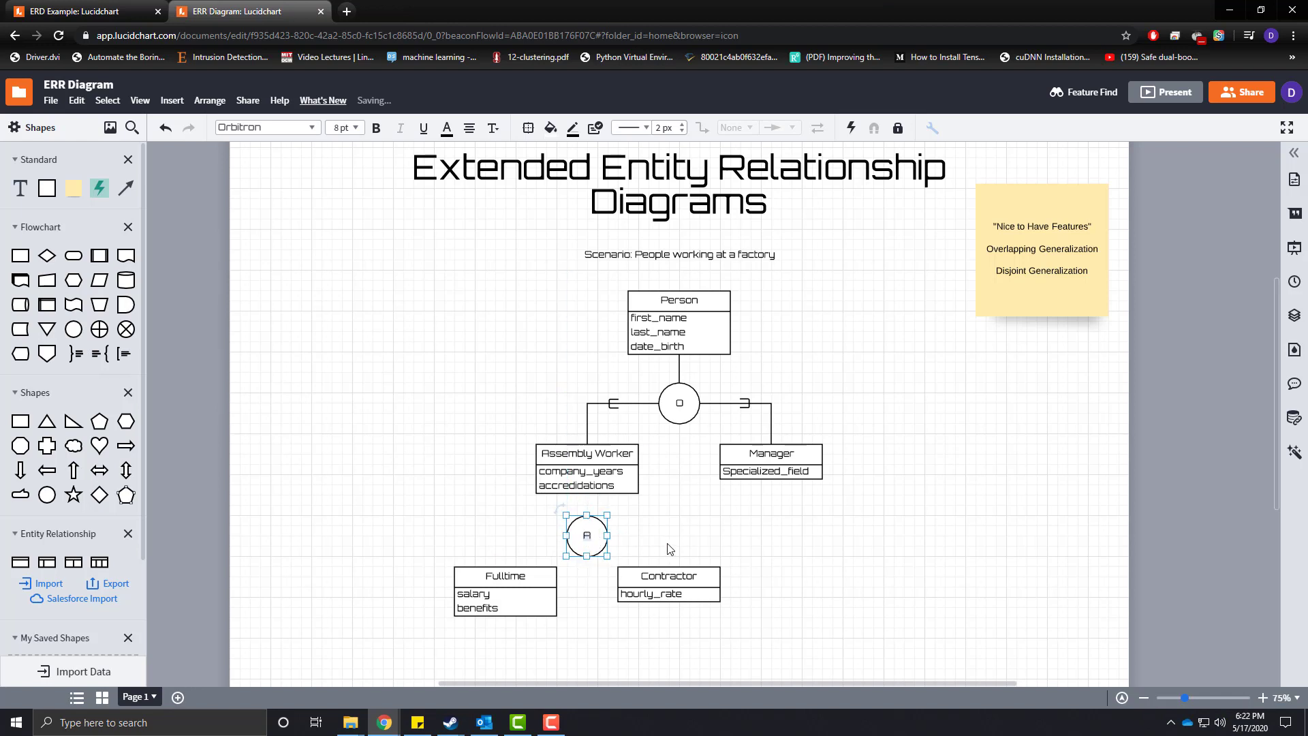
click(667, 547)
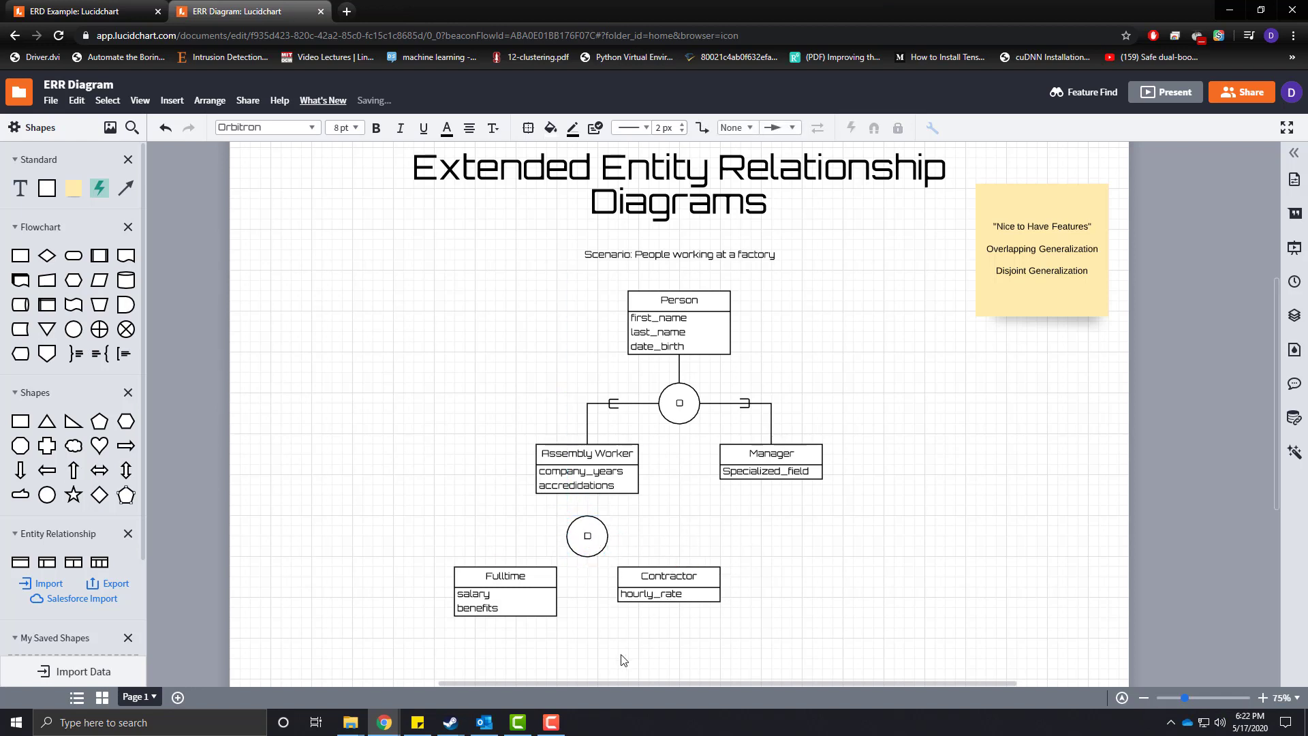
mouse_move(566, 537)
mouse_down()
mouse_move(511, 563)
mouse_move(545, 536)
mouse_up()
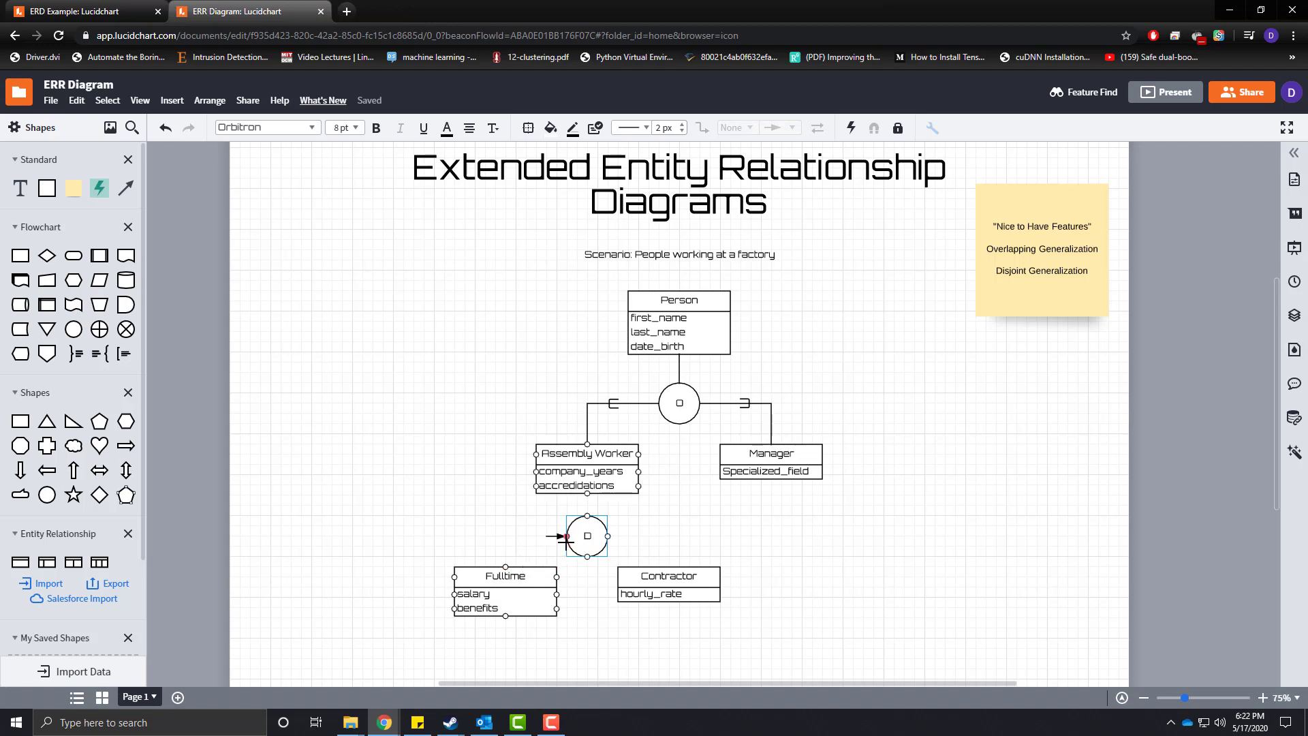
key(ctrl+z)
click(580, 548)
- Nudge the Fulltime and Contractor tables down, removing another stray connector
drag(547, 574, 537, 584)
drag(694, 574, 694, 584)
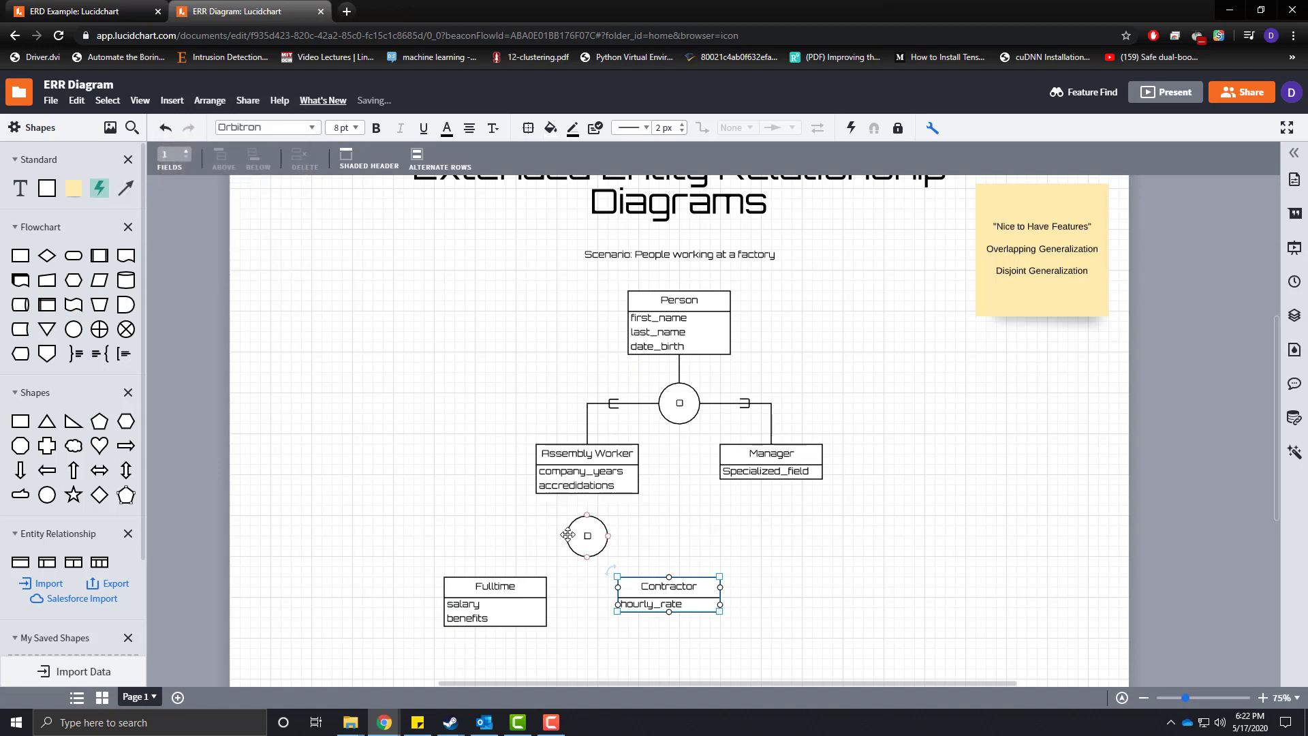
mouse_move(568, 535)
mouse_down()
mouse_move(525, 566)
mouse_move(547, 552)
mouse_up()
key(ctrl+z)
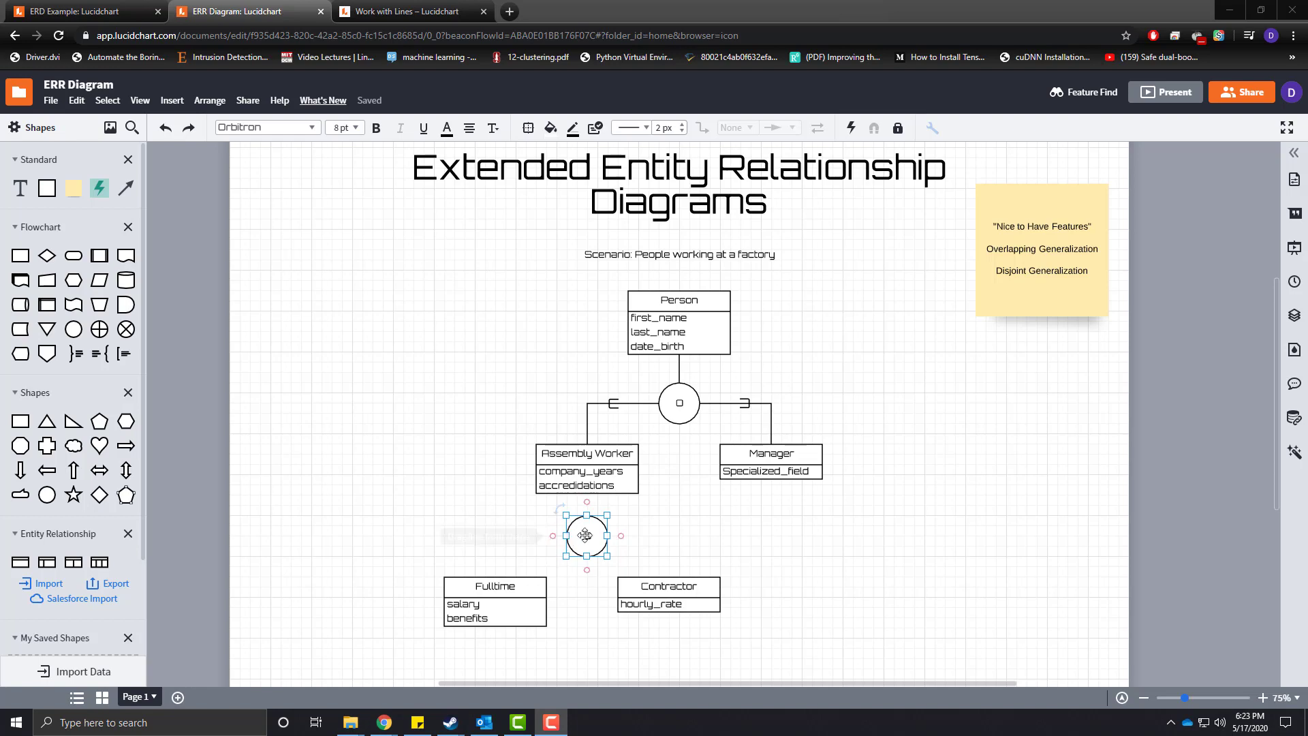
- Draw connectors from the circle to Fulltime and Contractor, and from Assembly Worker to the circle
drag(590, 534, 580, 545)
click(636, 661)
scroll(613, 627, down, 1)
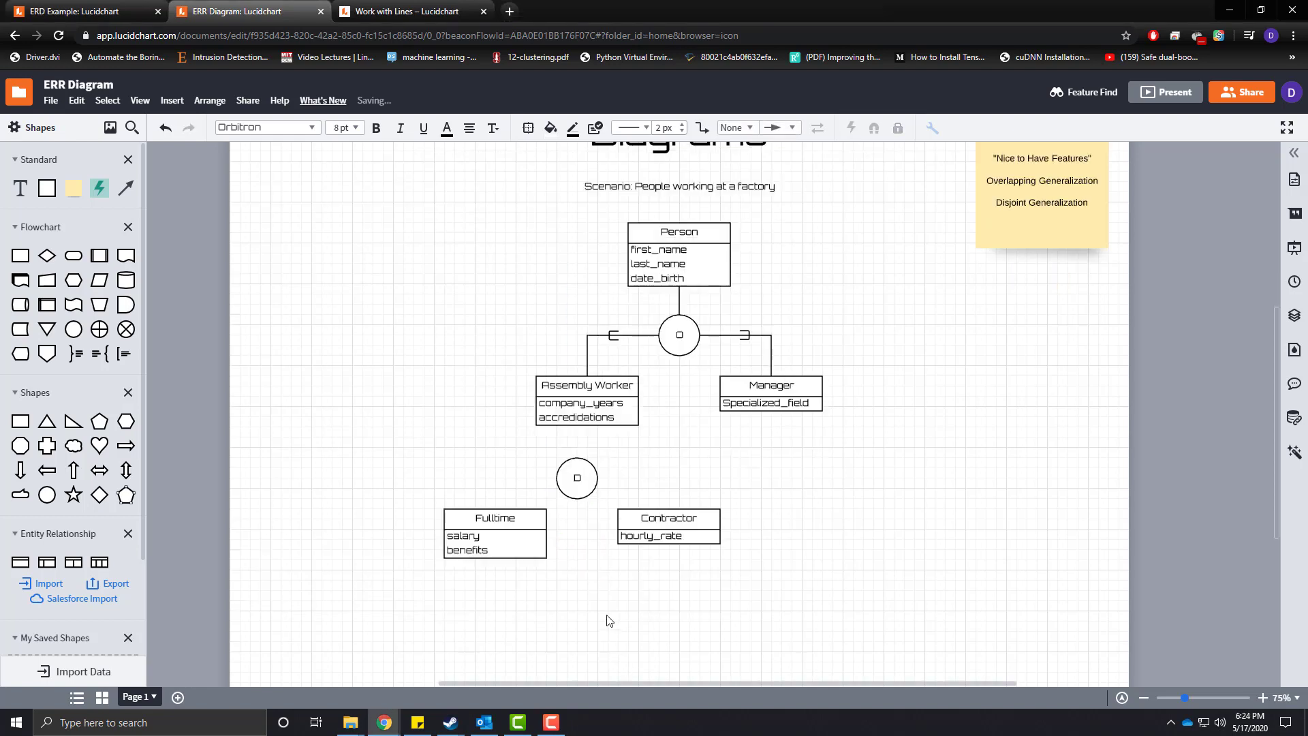
drag(556, 477, 496, 509)
mouse_move(598, 478)
mouse_down()
mouse_move(663, 492)
mouse_move(670, 508)
mouse_up()
click(579, 423)
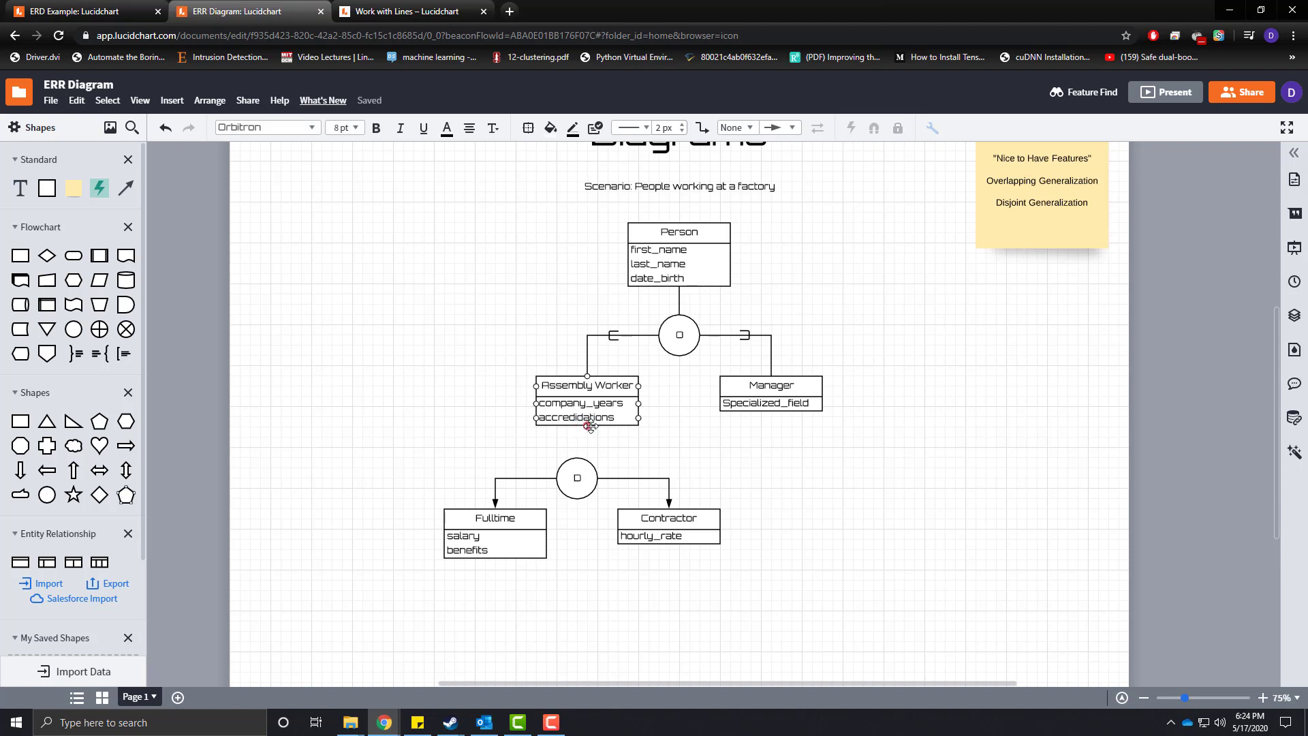
drag(590, 426, 578, 458)
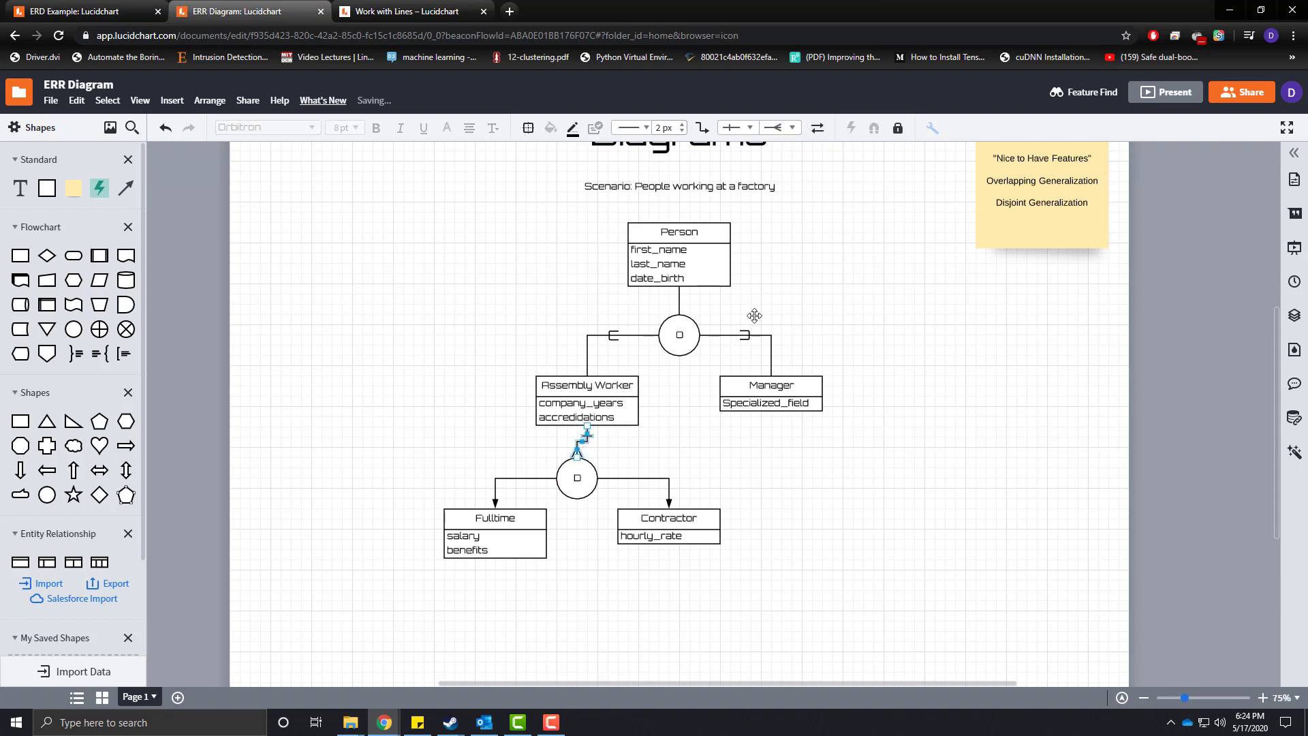
- Set both line start and end of the Assembly Worker connector to None
click(740, 128)
scroll(730, 270, up, 4)
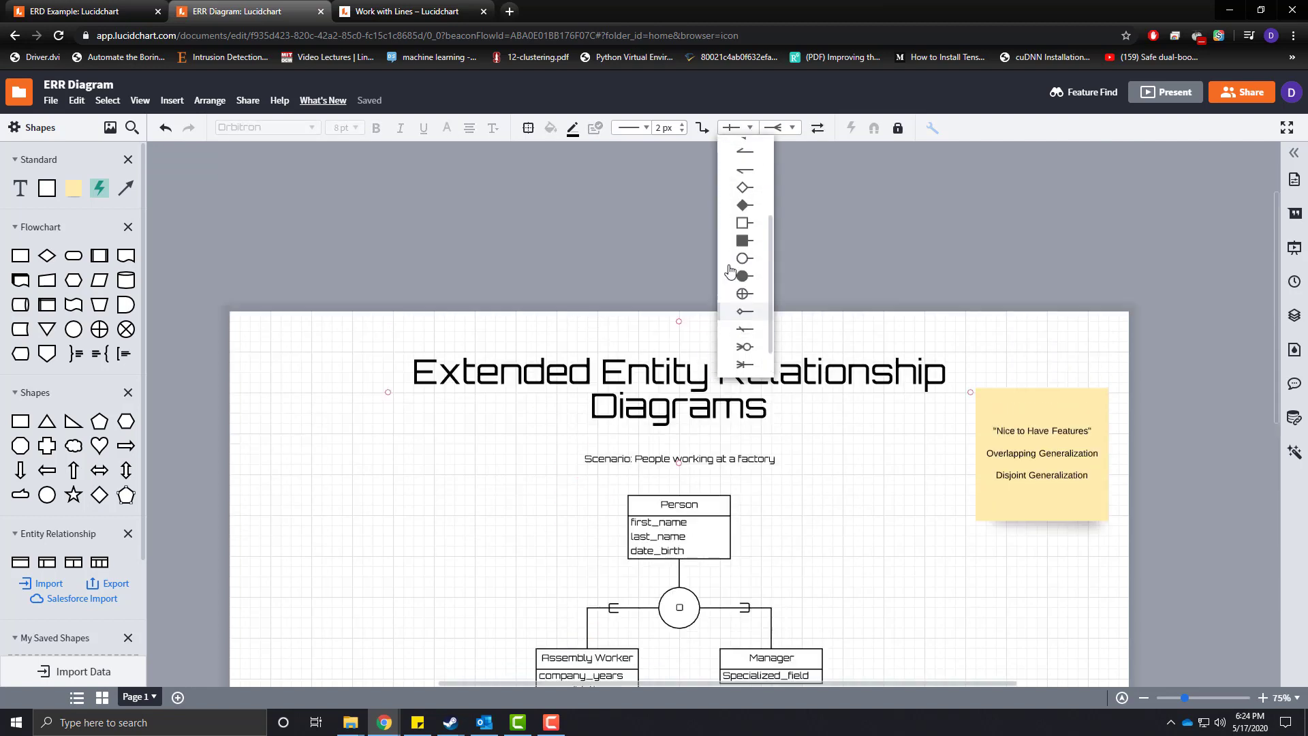
scroll(743, 205, up, 3)
click(742, 143)
click(777, 128)
scroll(781, 210, up, 3)
click(787, 142)
scroll(729, 501, down, 4)
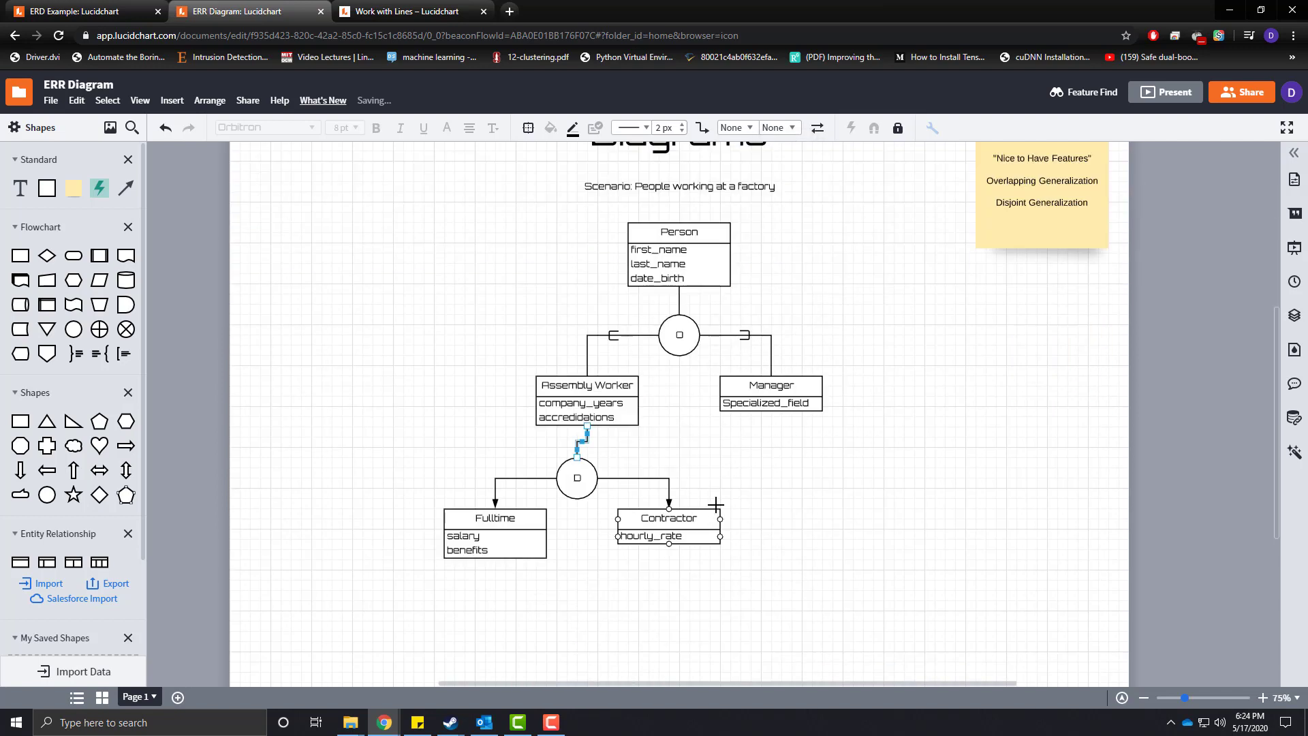
click(791, 568)
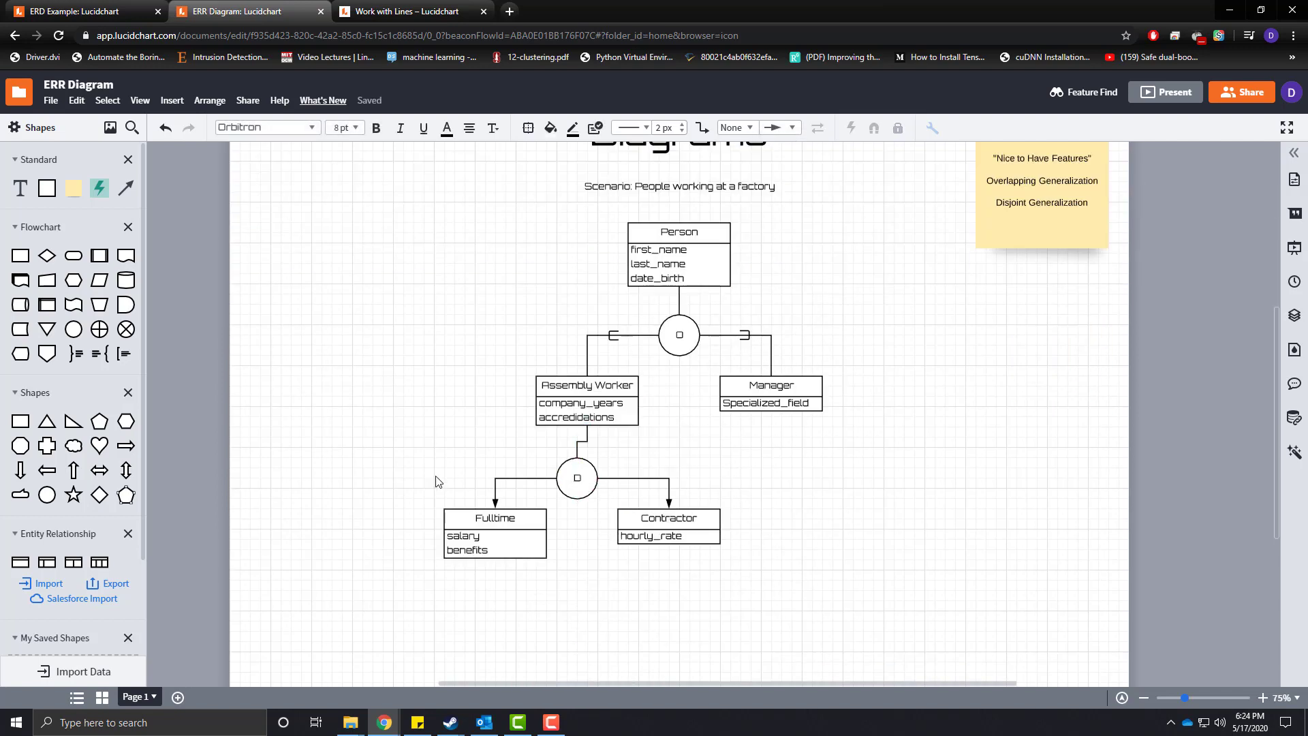
- Shift the circle and tables slightly, then remove arrowheads from the Contractor and Fulltime connectors
drag(453, 505, 766, 572)
drag(577, 478, 588, 485)
click(890, 584)
click(694, 516)
click(679, 502)
click(792, 128)
click(787, 146)
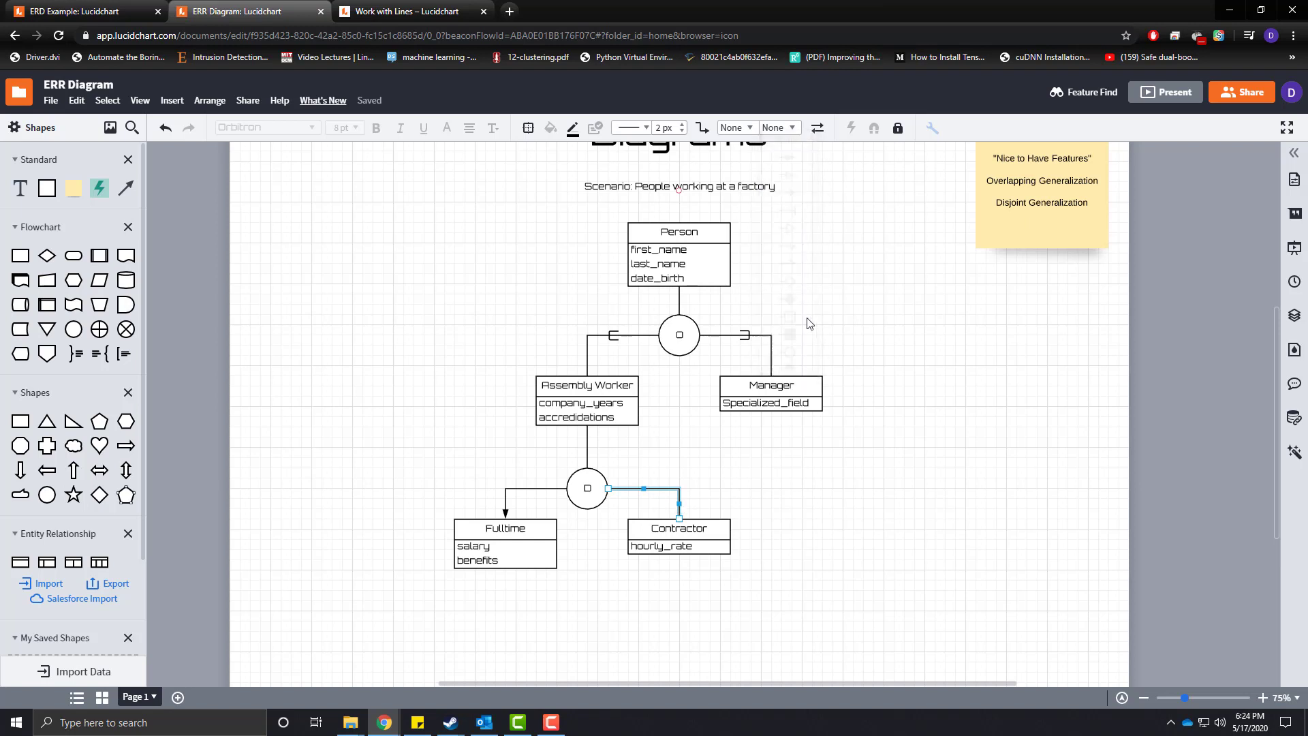
click(528, 489)
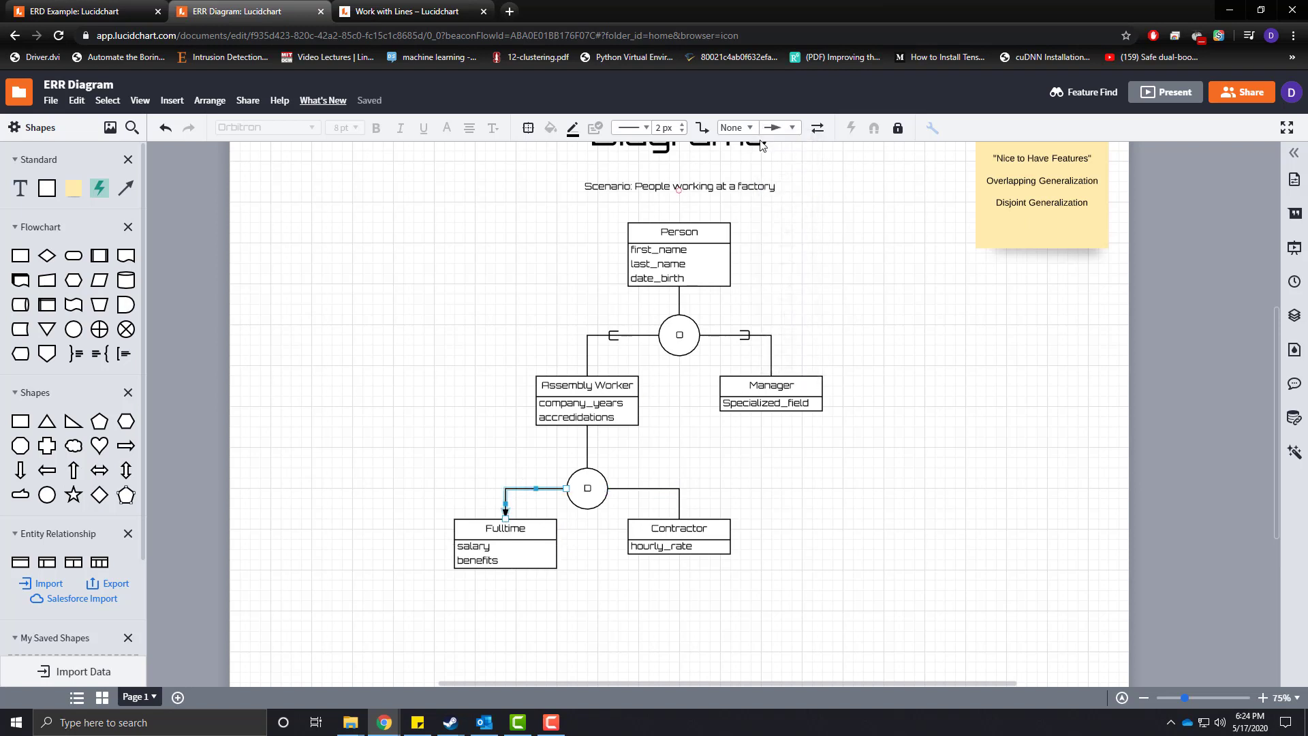
click(783, 128)
click(791, 144)
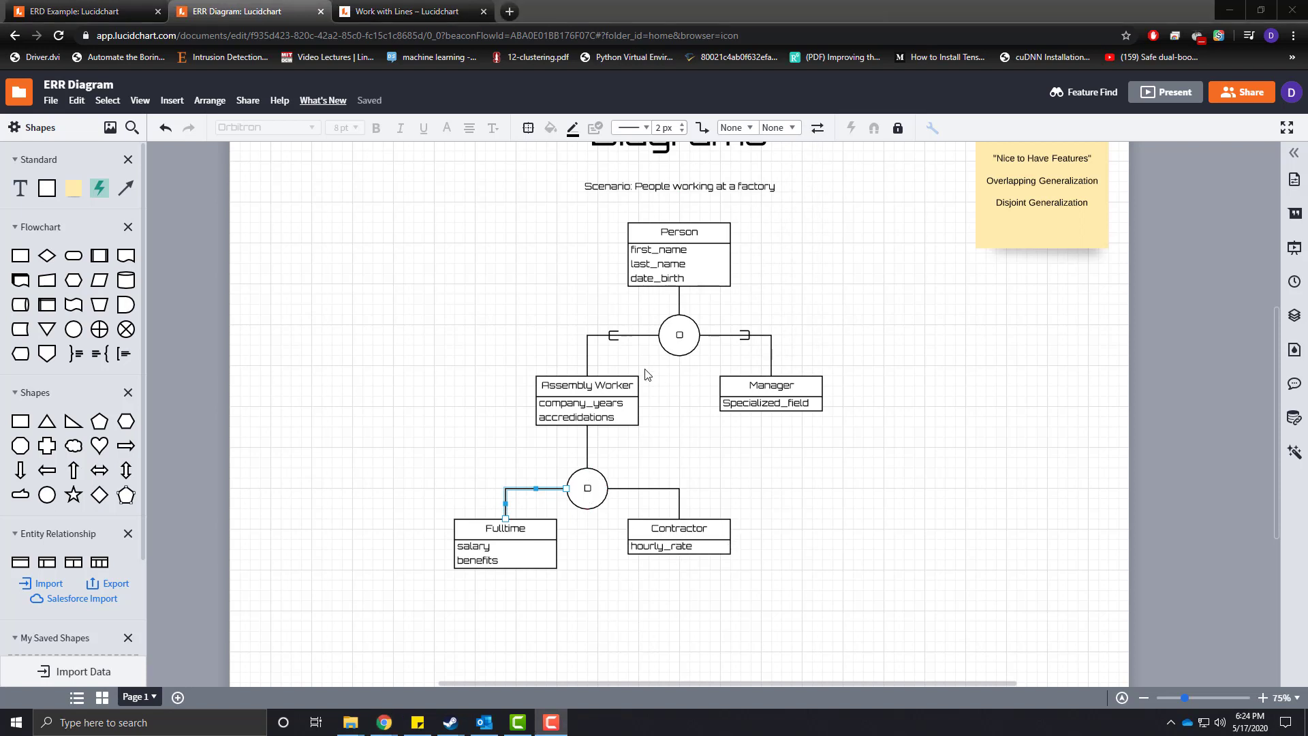
- Duplicate the subset symbol under Person onto the Fulltime connector
click(616, 349)
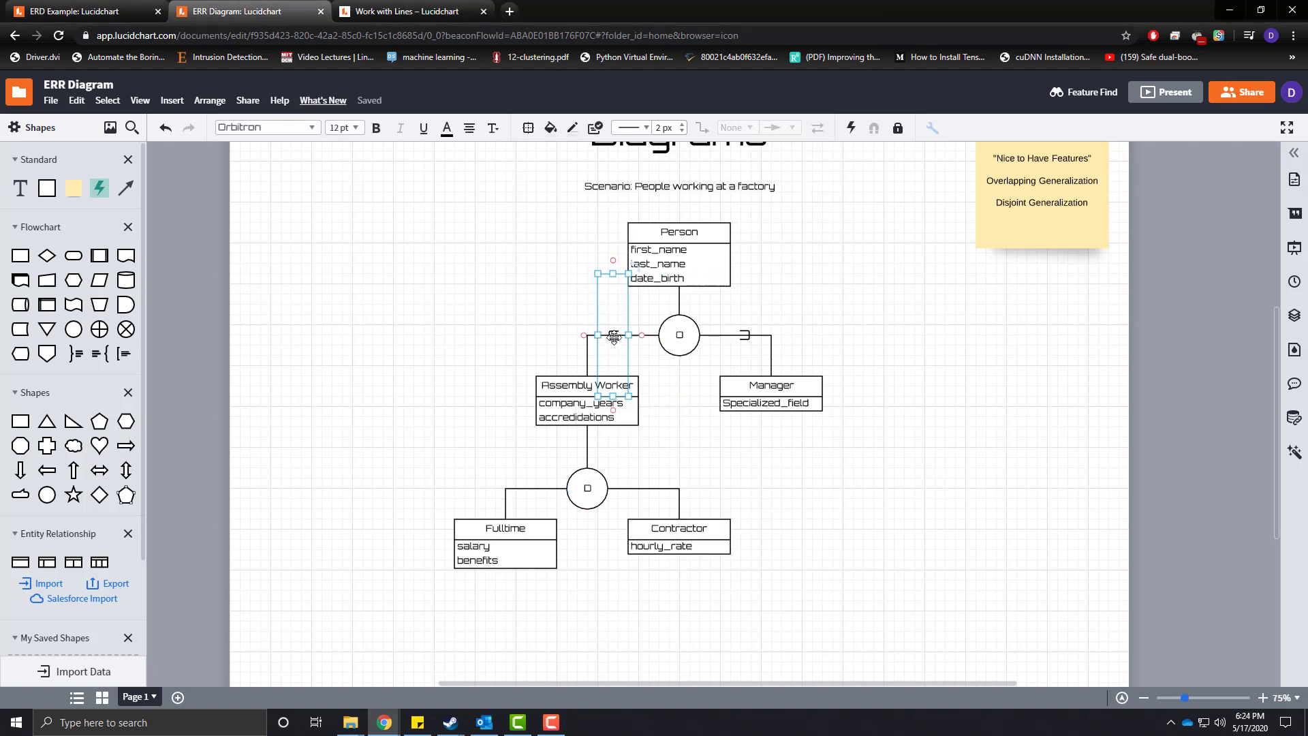
key(ctrl+d)
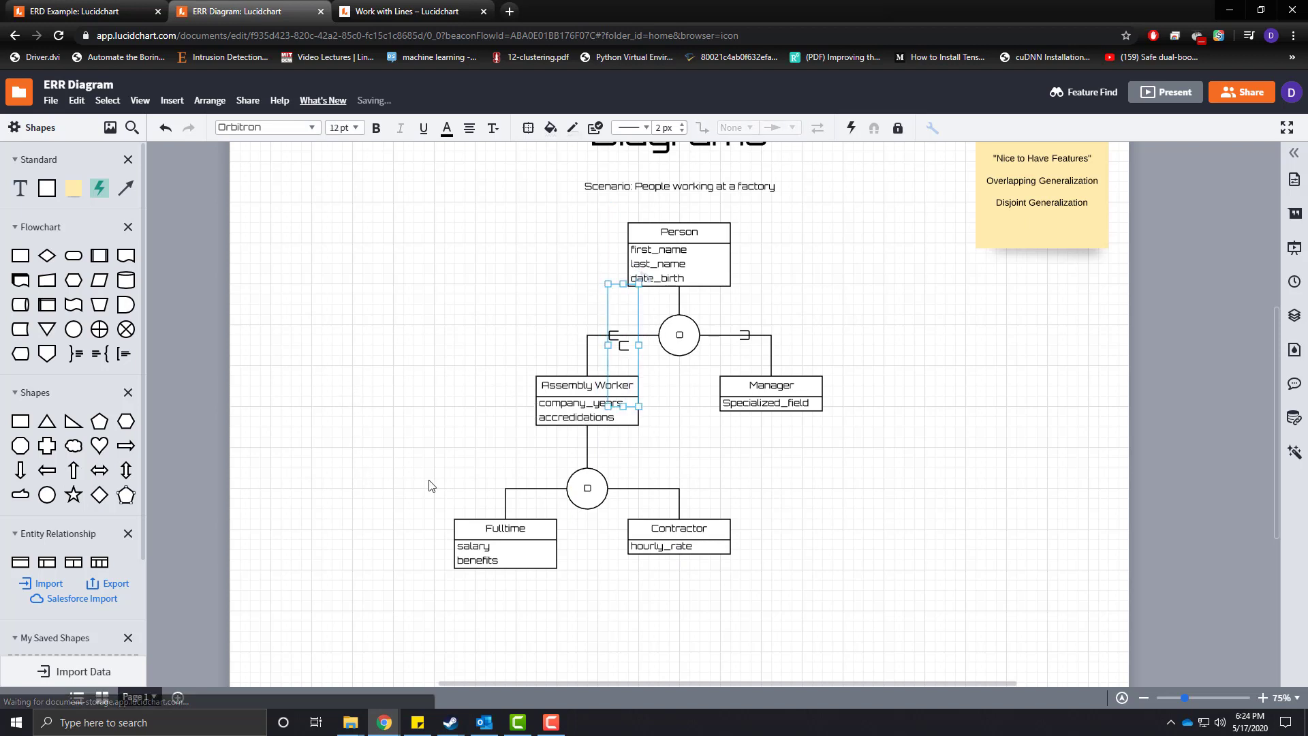
drag(616, 306, 524, 475)
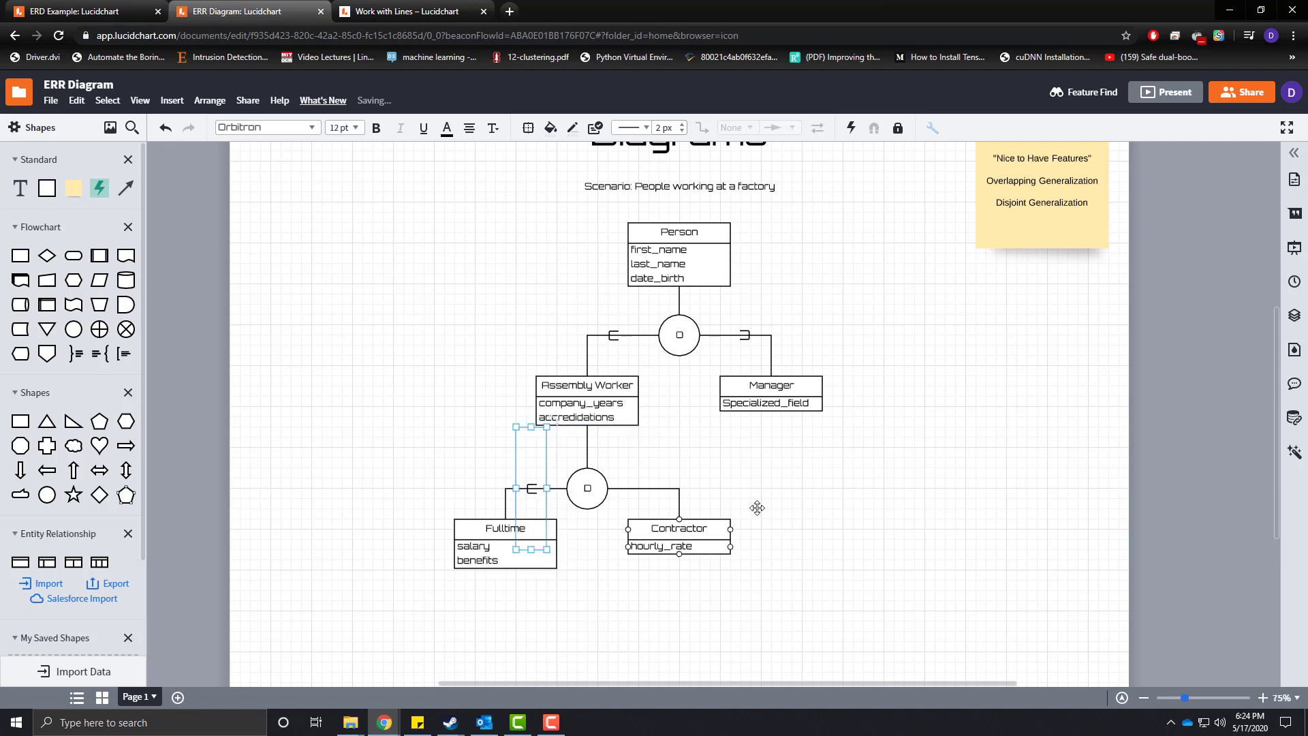
click(796, 515)
- Place another subset symbol copy, rotated 180°, on the Contractor connector
click(604, 323)
key(ctrl+d)
drag(617, 302, 648, 444)
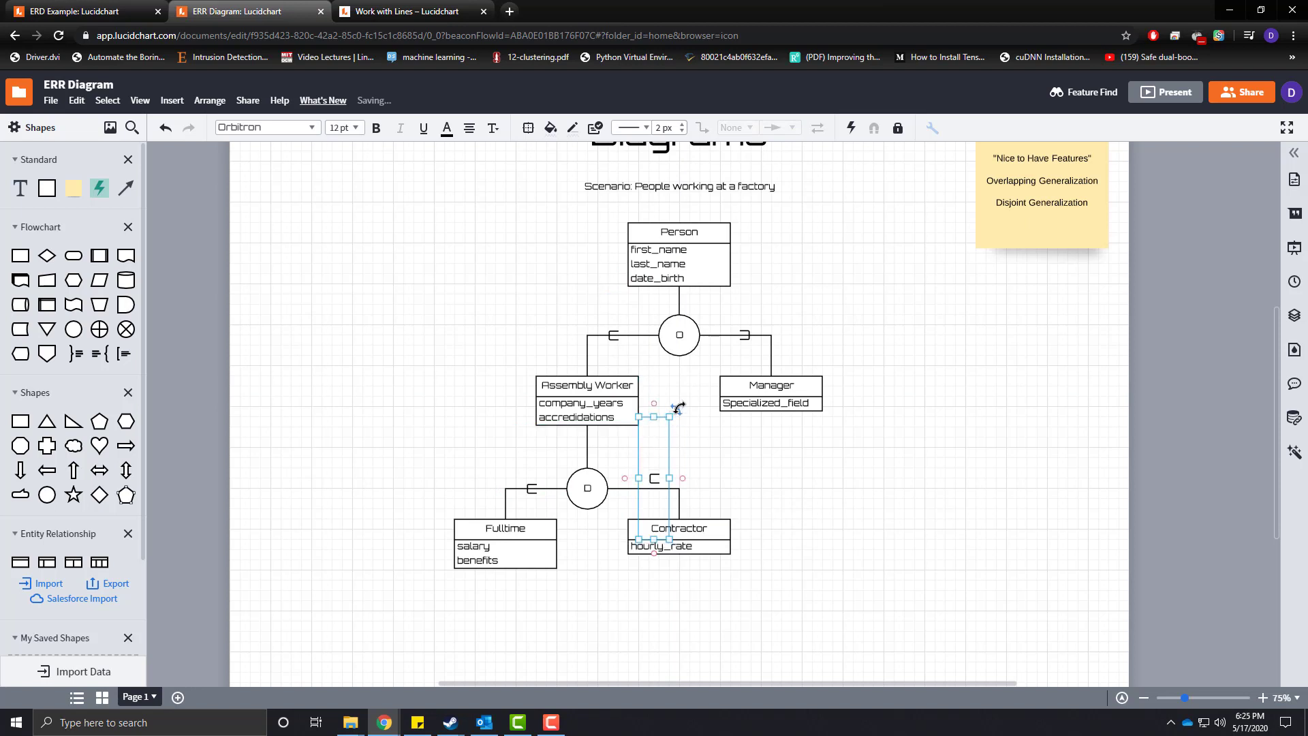
mouse_move(635, 563)
mouse_down()
mouse_move(709, 518)
mouse_move(631, 566)
mouse_up()
drag(649, 453, 653, 466)
click(889, 515)
click(894, 620)
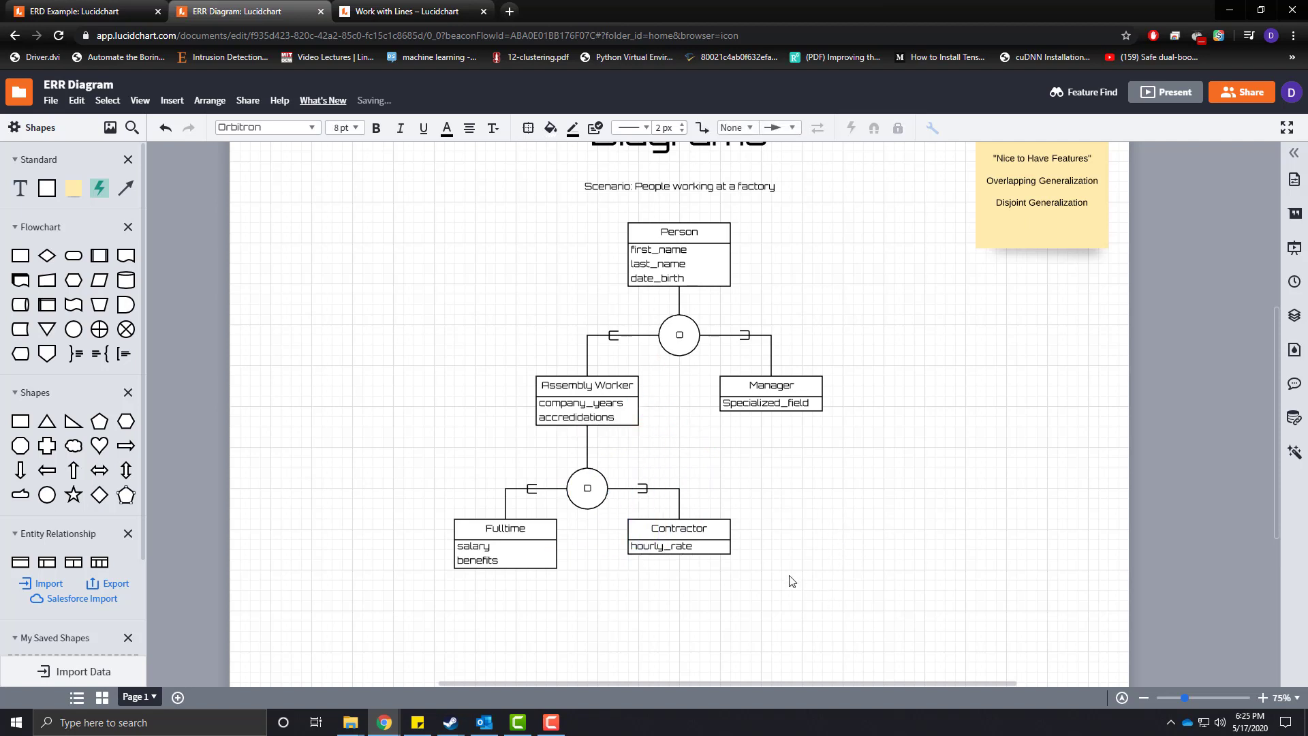